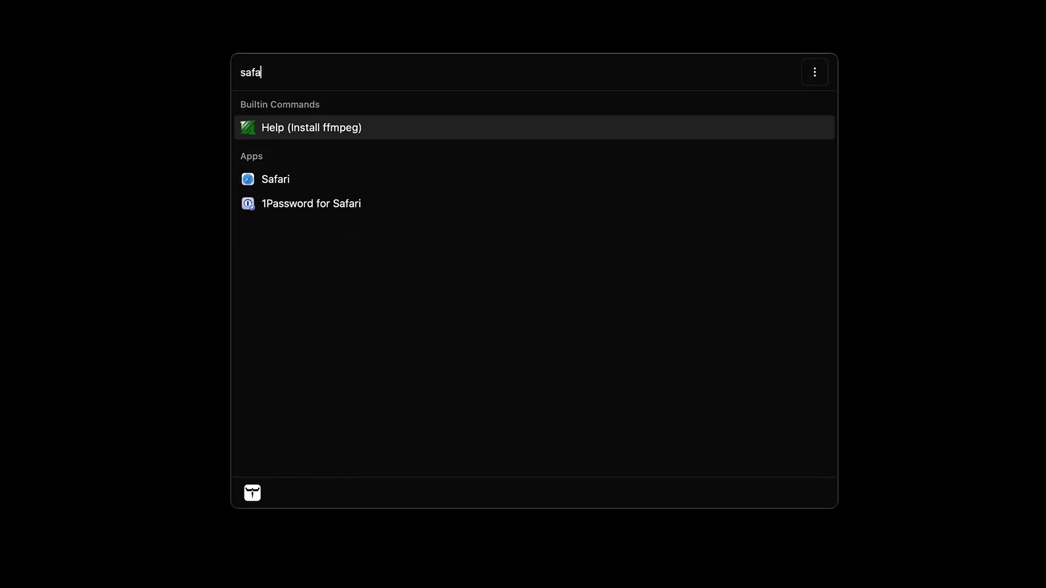
Launch Safari from the search results, then clear the Safari and volume searches.
{"action": "key", "text": "Down"}
{"action": "key", "text": "Down"}
{"action": "key", "text": "Up"}
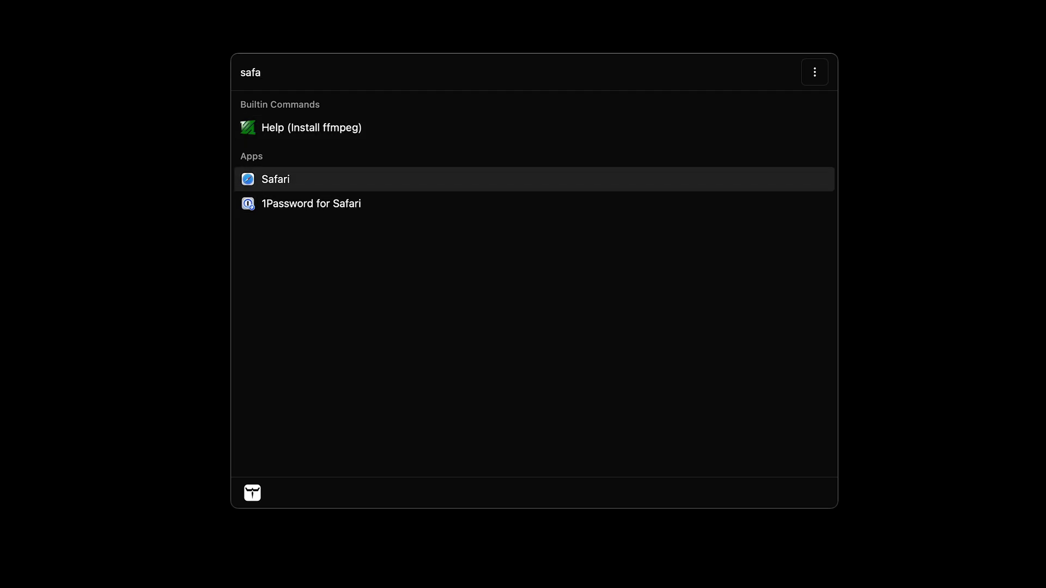
{"action": "type", "text": "keydi"}
{"action": "key", "text": "Return"}
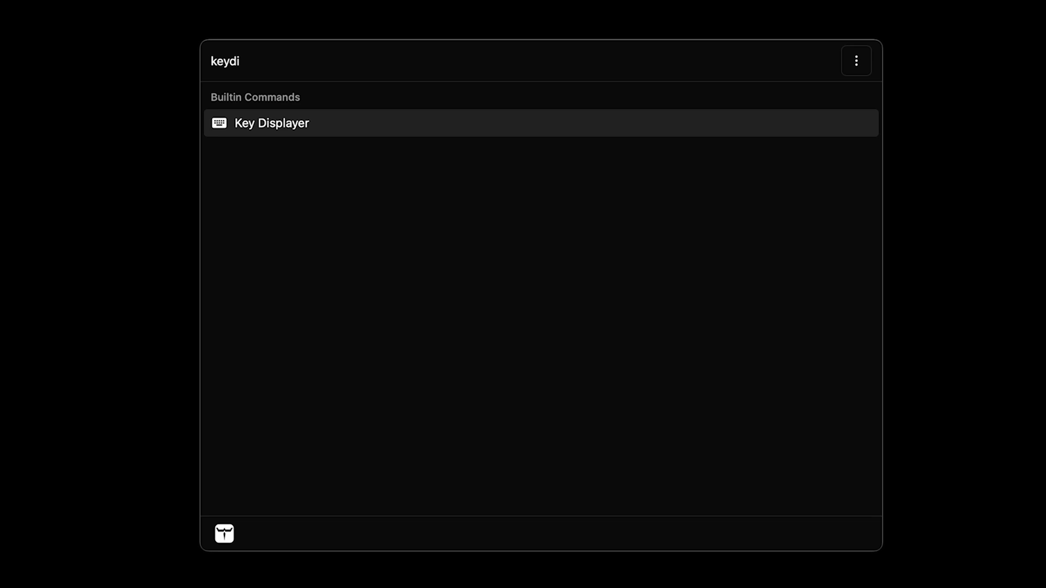
{"action": "key", "text": "Escape"}
{"action": "type", "text": "volu"}
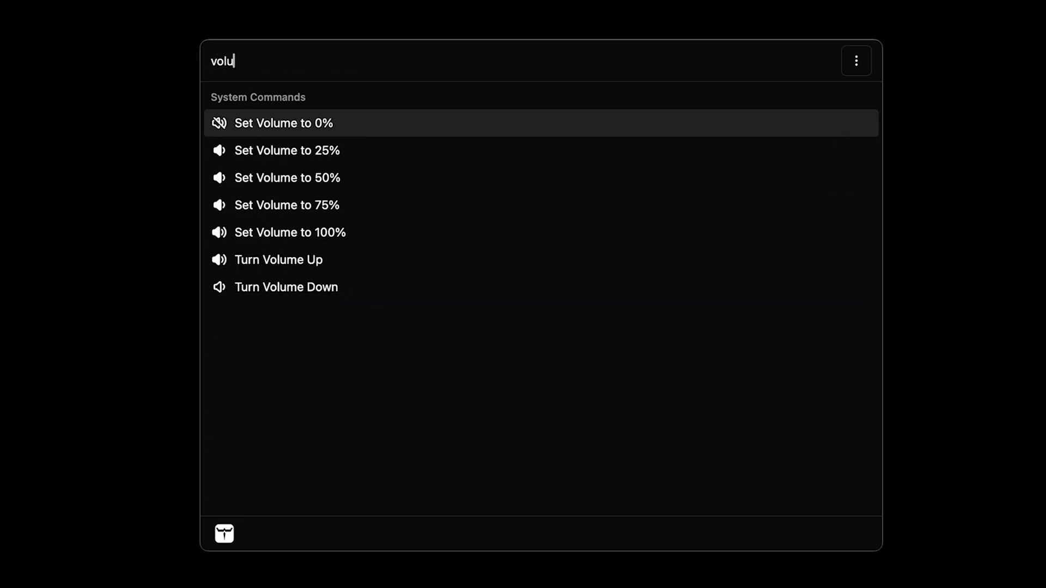
{"action": "key", "text": "Escape"}
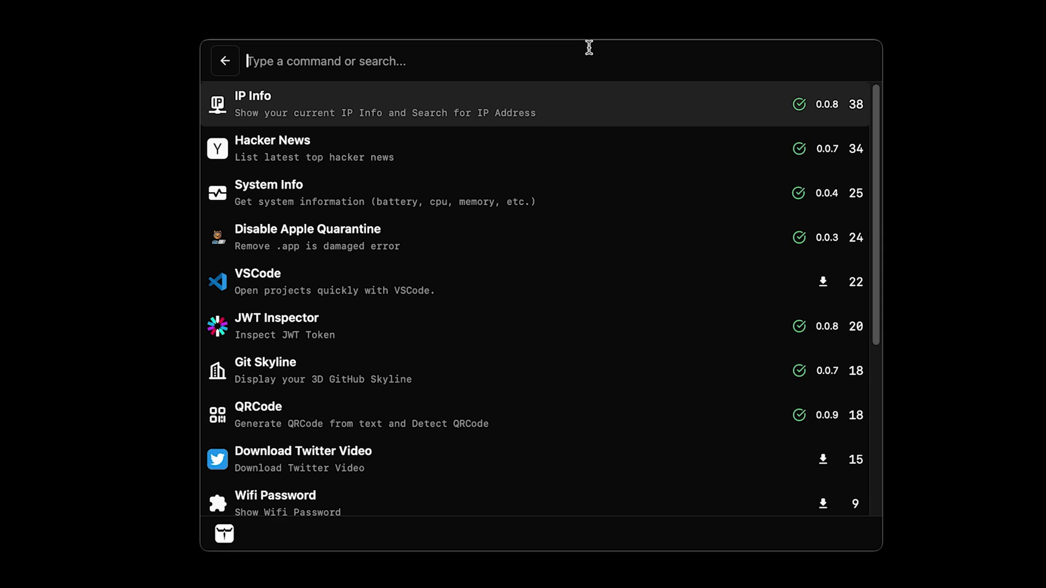
{"action": "scroll", "coordinate": [576, 352], "scroll_direction": "down", "scroll_amount": 5}
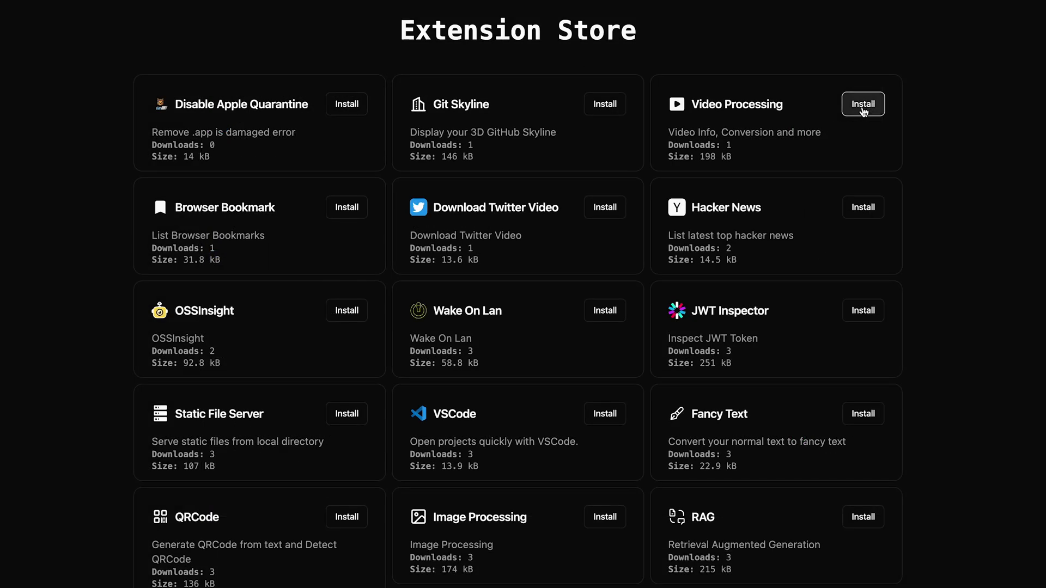
Install an extension from the web Extension Store, allowing the page to open Kunkun.
{"action": "left_click", "coordinate": [863, 107]}
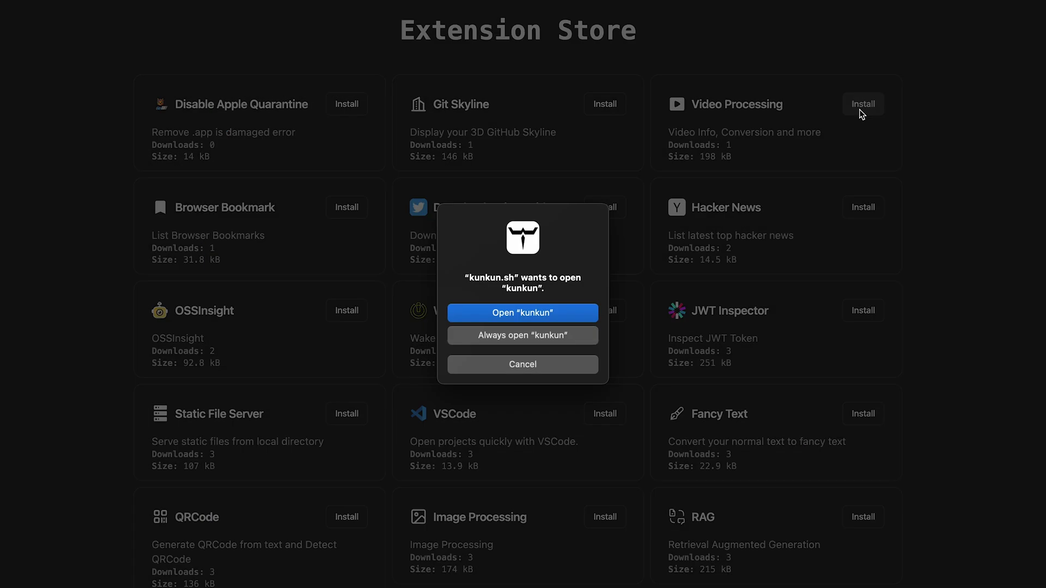
{"action": "left_click", "coordinate": [557, 314]}
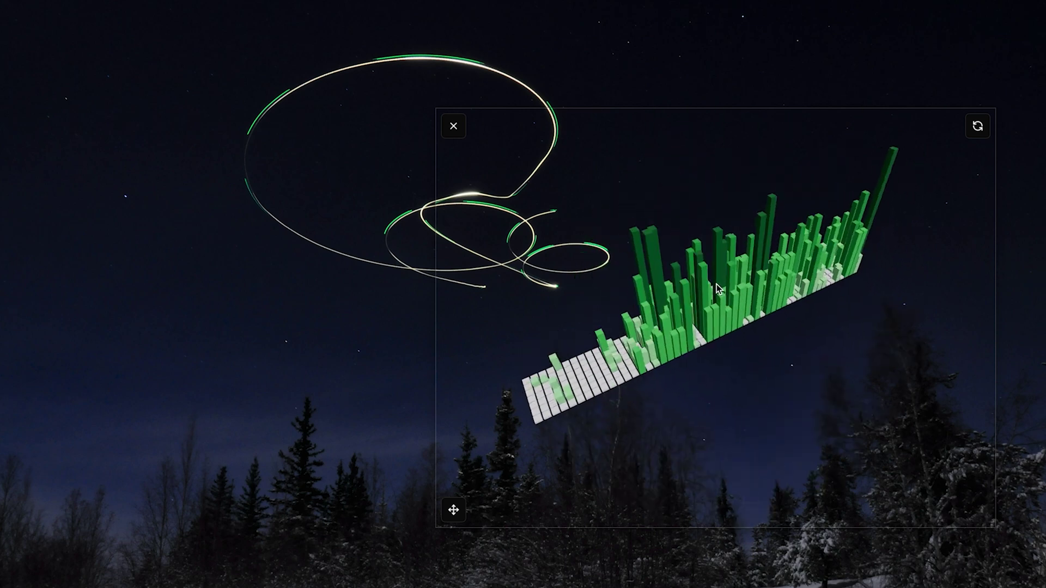
{"action": "scroll", "coordinate": [754, 296], "scroll_direction": "up", "scroll_amount": 5}
{"action": "scroll", "coordinate": [755, 300], "scroll_direction": "down", "scroll_amount": 3}
{"action": "scroll", "coordinate": [755, 300], "scroll_direction": "down", "scroll_amount": 4}
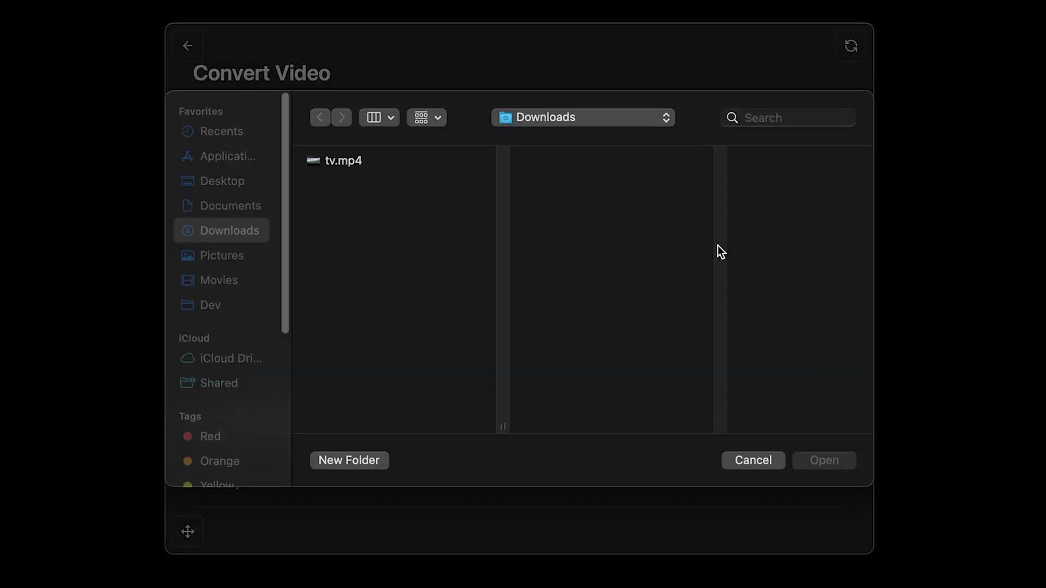
Use tv.mp4 from Downloads as input, checking its file size and 1920×1080 dimensions.
{"action": "left_click", "coordinate": [353, 162]}
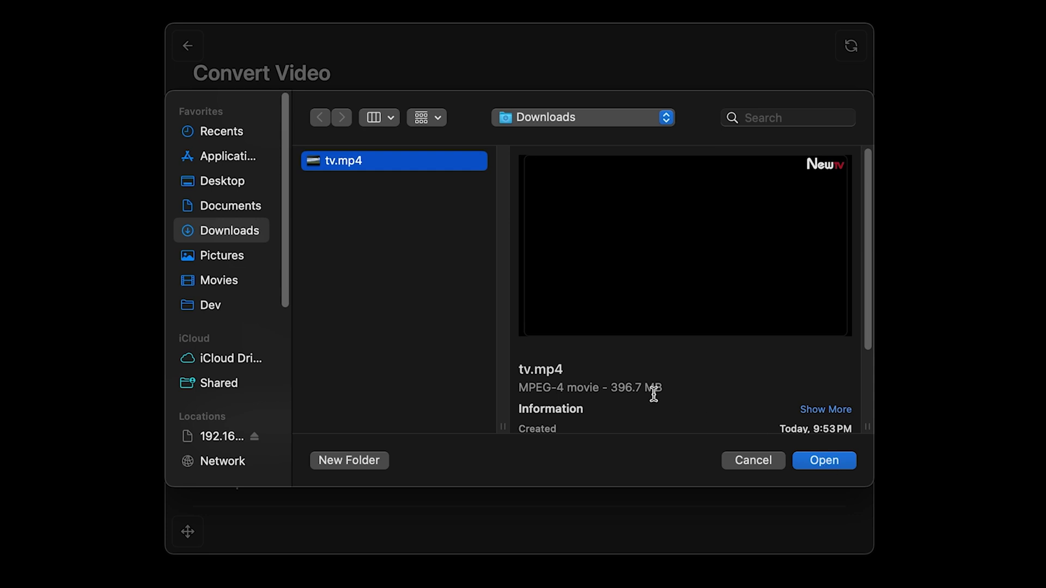
{"action": "left_click_drag", "start_coordinate": [608, 392], "coordinate": [670, 393]}
{"action": "left_click", "coordinate": [716, 392]}
{"action": "scroll", "coordinate": [716, 392], "scroll_direction": "down", "scroll_amount": 5}
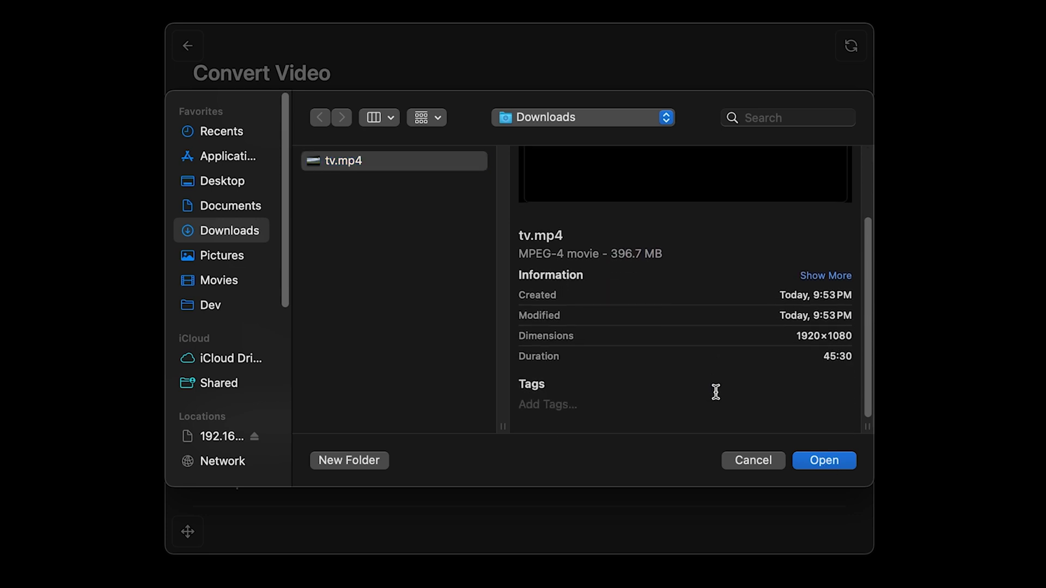
{"action": "left_click_drag", "start_coordinate": [795, 339], "coordinate": [852, 338]}
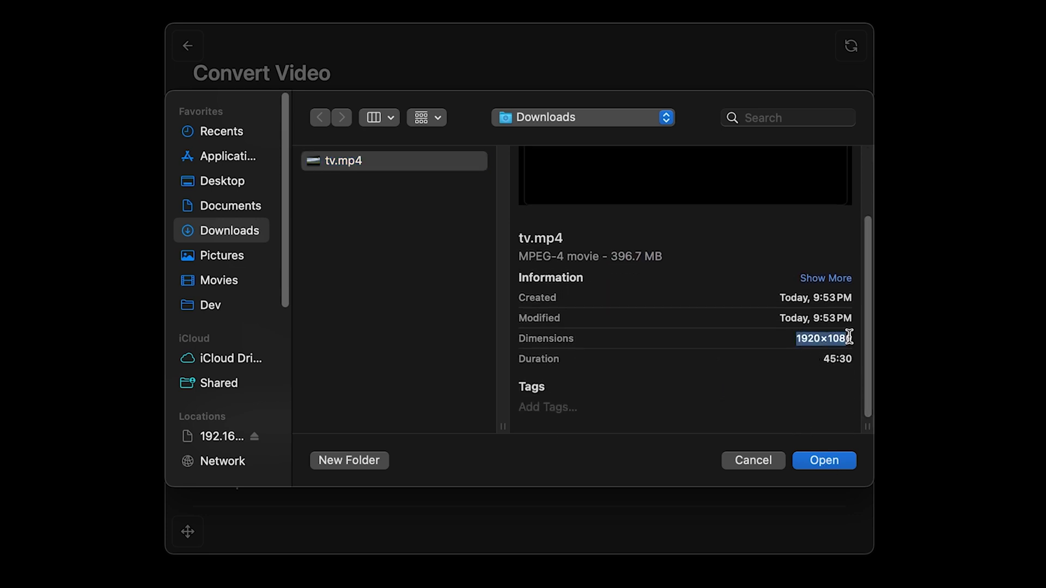
{"action": "left_click", "coordinate": [825, 462]}
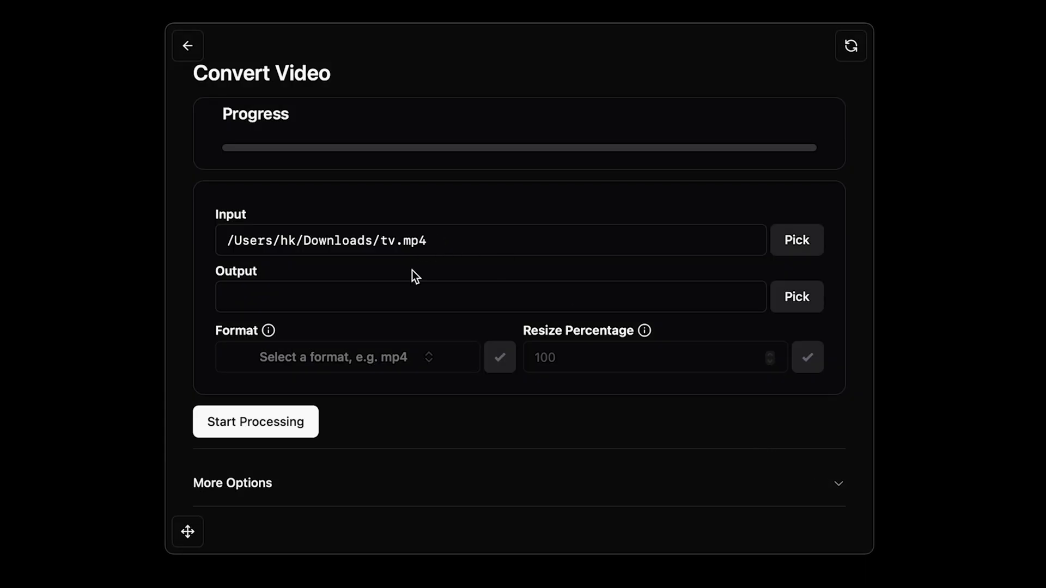
Save the output as output.mov, resize to 20 percent, and start processing.
{"action": "left_click", "coordinate": [794, 306]}
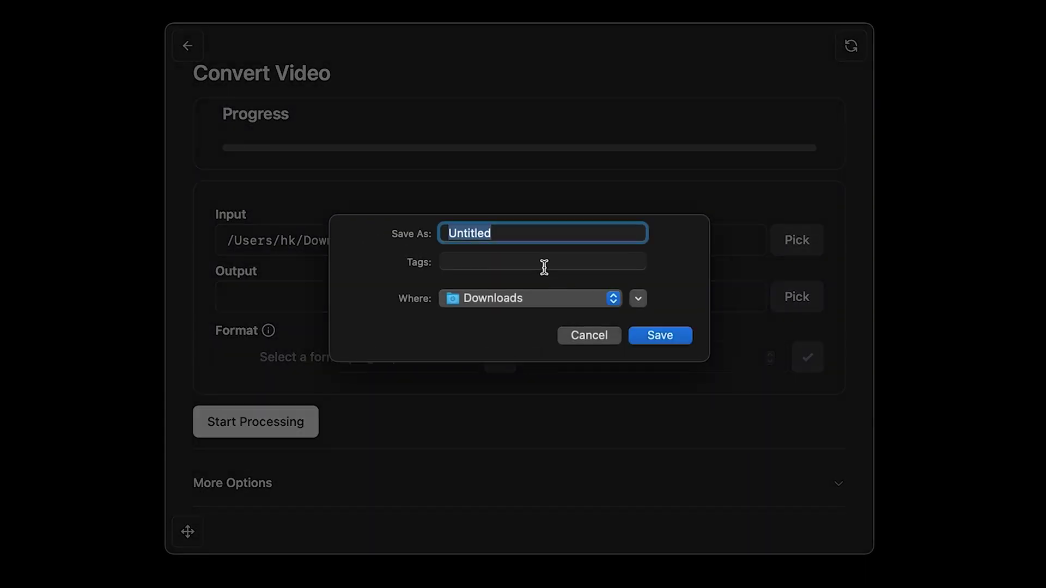
{"action": "type", "text": "output.mov"}
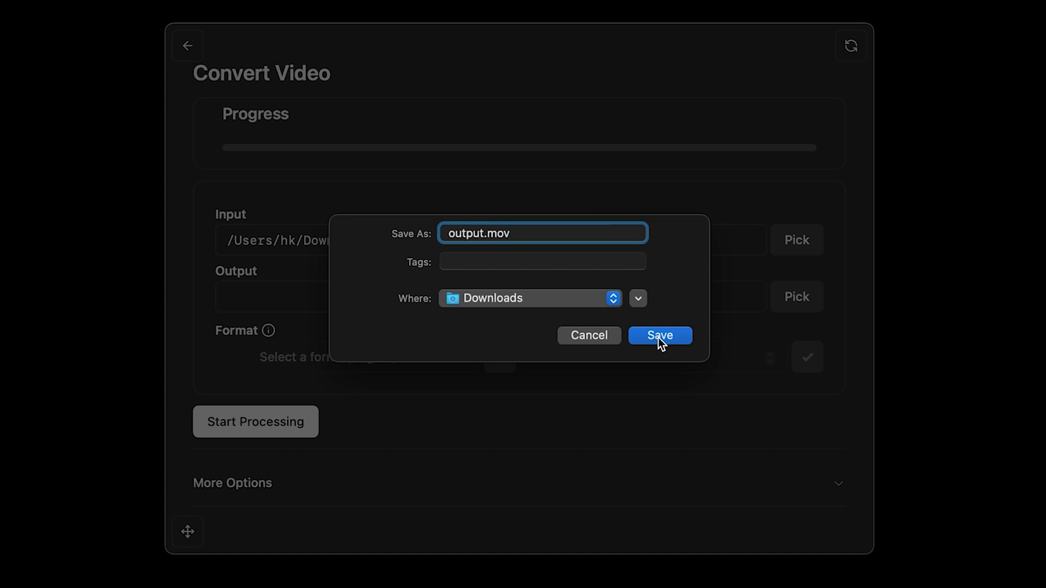
{"action": "left_click", "coordinate": [658, 338]}
{"action": "left_click", "coordinate": [810, 372]}
{"action": "left_click", "coordinate": [695, 354]}
{"action": "type", "text": "20"}
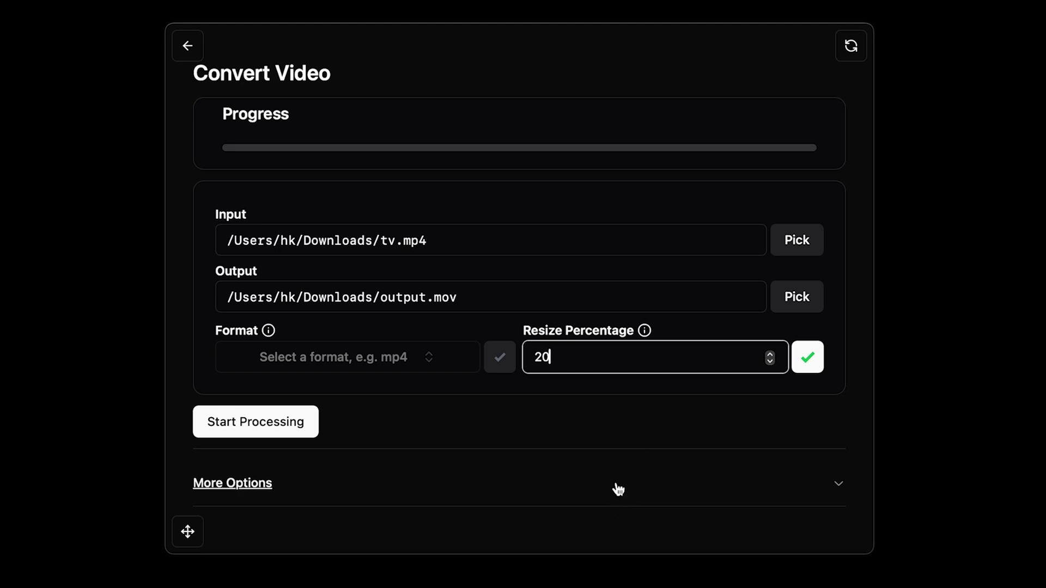
{"action": "left_click", "coordinate": [619, 488]}
{"action": "scroll", "coordinate": [618, 488], "scroll_direction": "down", "scroll_amount": 3}
{"action": "scroll", "coordinate": [617, 488], "scroll_direction": "down", "scroll_amount": 4}
{"action": "scroll", "coordinate": [616, 481], "scroll_direction": "up", "scroll_amount": 3}
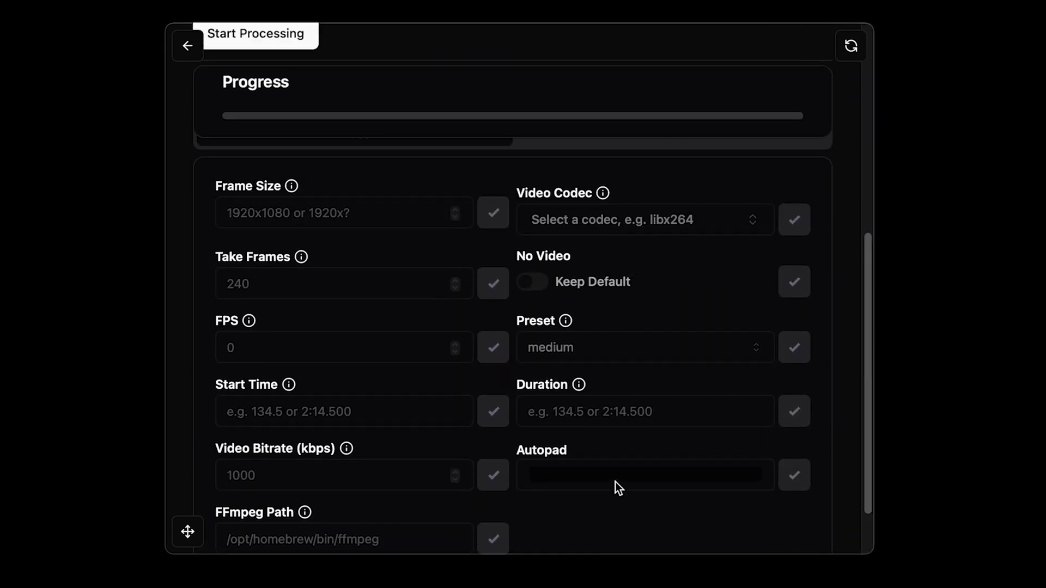
{"action": "scroll", "coordinate": [615, 482], "scroll_direction": "down", "scroll_amount": 1}
{"action": "scroll", "coordinate": [615, 481], "scroll_direction": "up", "scroll_amount": 10}
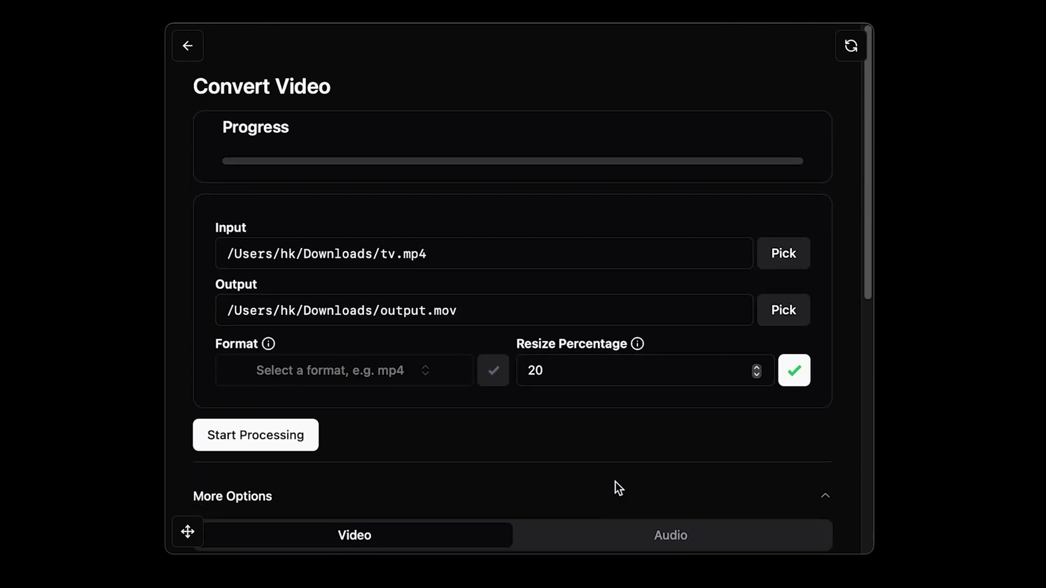
{"action": "left_click", "coordinate": [273, 425]}
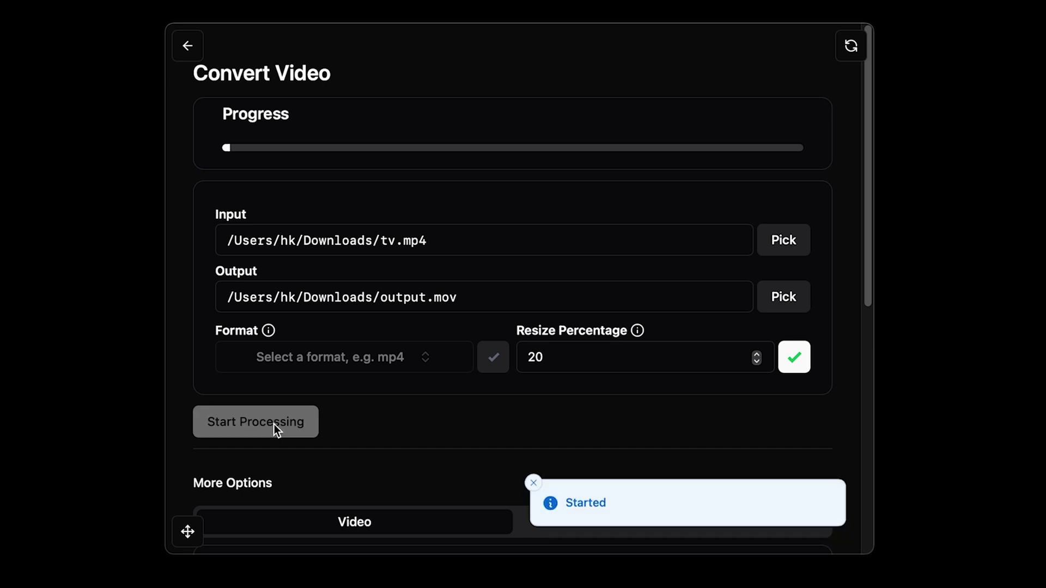
Enlarge the Downloads window and read output.mov's 93 MB size and 384×216 dimensions.
{"action": "key", "text": "super+Tab"}
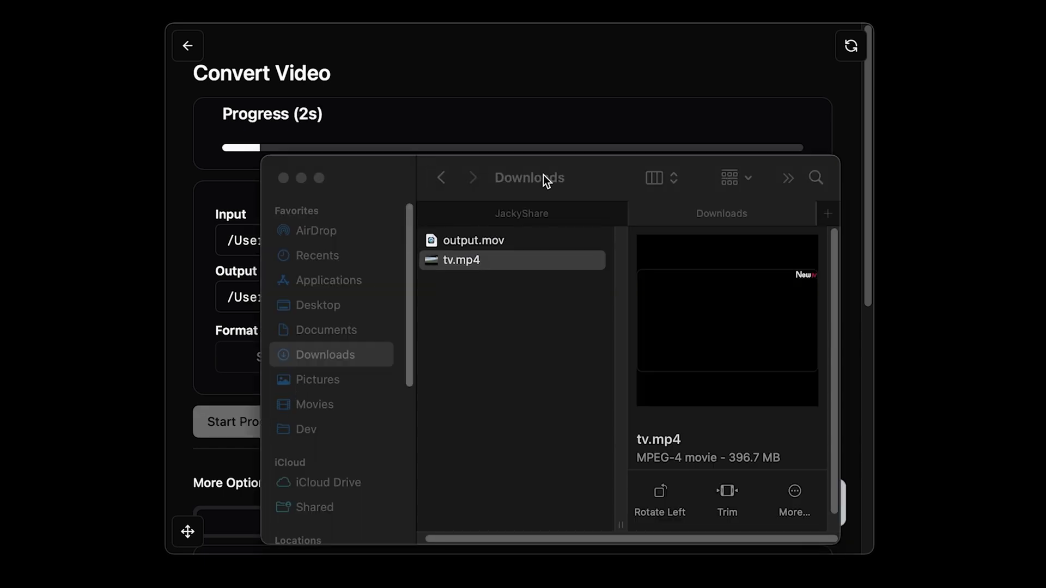
{"action": "mouse_move", "coordinate": [593, 173]}
{"action": "left_mouse_down"}
{"action": "mouse_move", "coordinate": [537, 257]}
{"action": "mouse_move", "coordinate": [553, 252]}
{"action": "left_mouse_up"}
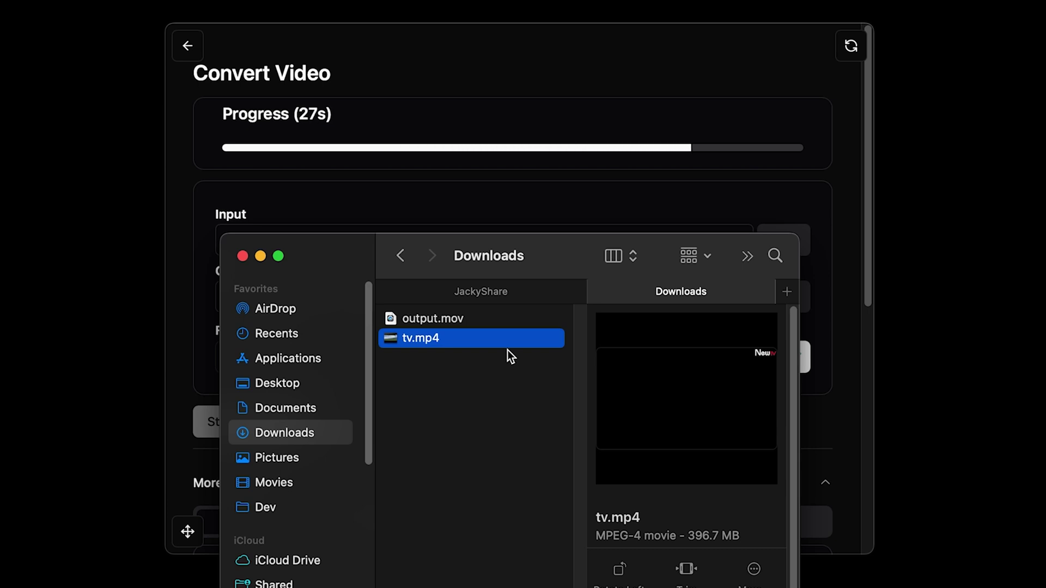
{"action": "left_click", "coordinate": [491, 321]}
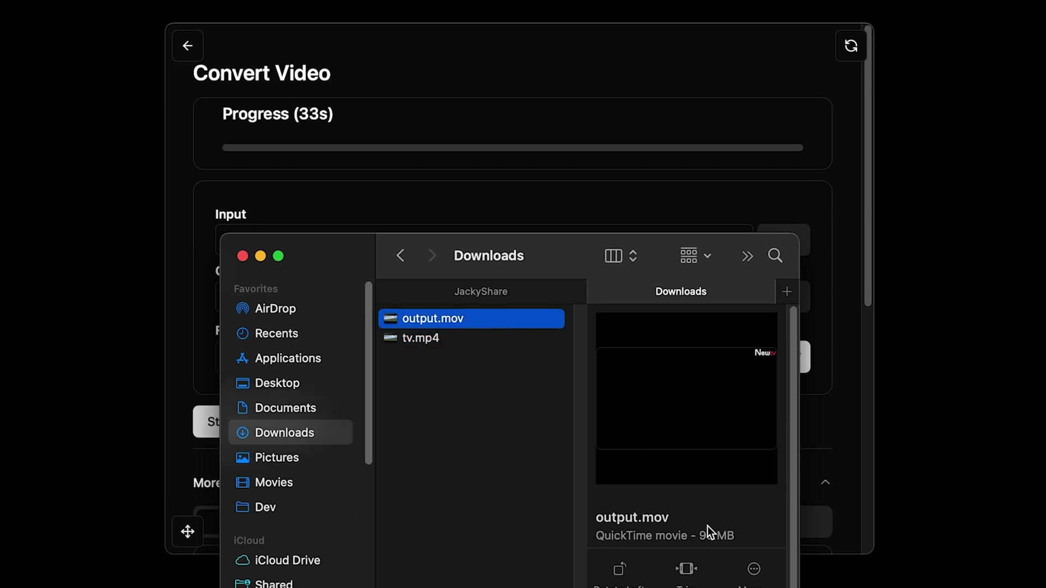
{"action": "mouse_move", "coordinate": [699, 536]}
{"action": "left_mouse_down"}
{"action": "mouse_move", "coordinate": [747, 523]}
{"action": "mouse_move", "coordinate": [966, 535]}
{"action": "left_mouse_up"}
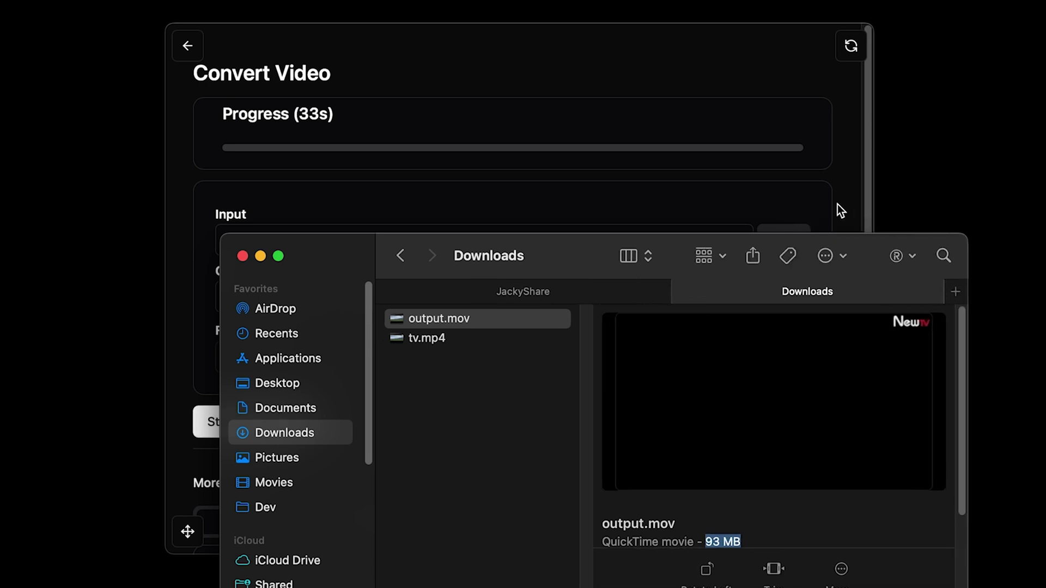
{"action": "left_click_drag", "start_coordinate": [818, 233], "coordinate": [844, 49]}
{"action": "scroll", "coordinate": [828, 501], "scroll_direction": "down", "scroll_amount": 3}
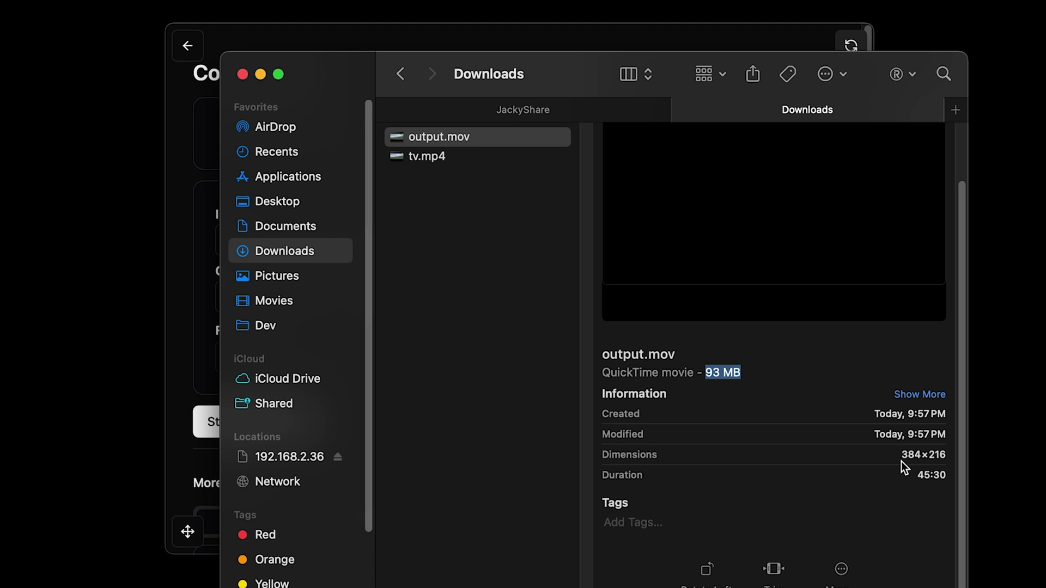
{"action": "left_click_drag", "start_coordinate": [900, 462], "coordinate": [955, 459]}
{"action": "left_click", "coordinate": [939, 461]}
Speed-test Downloads (about 5354 MB/s write, 5939 MB/s read), then close the test.
{"action": "key", "text": "alt+space"}
{"action": "type", "text": "disk"}
{"action": "key", "text": "Escape"}
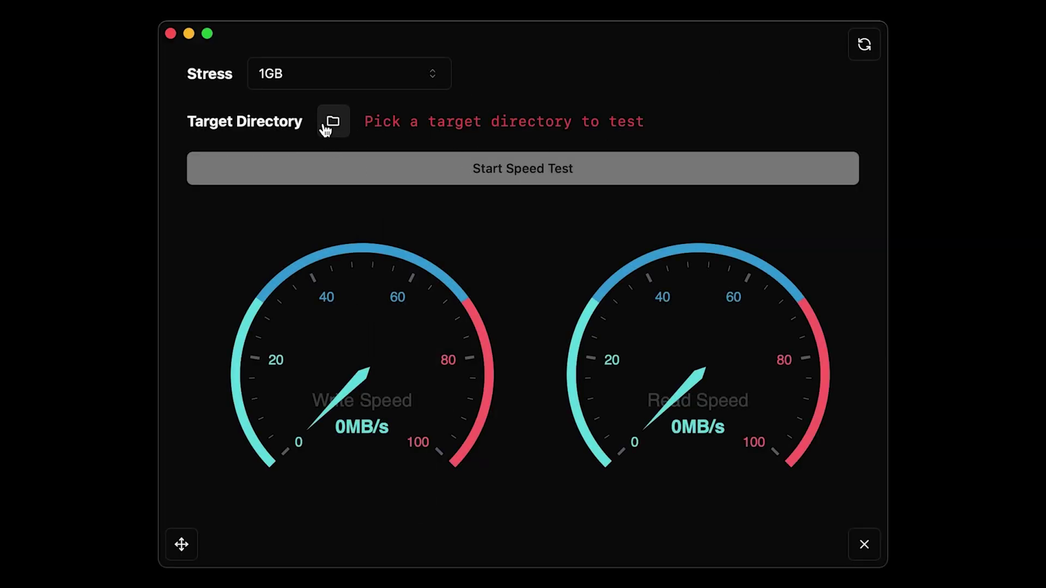
{"action": "left_click", "coordinate": [331, 123]}
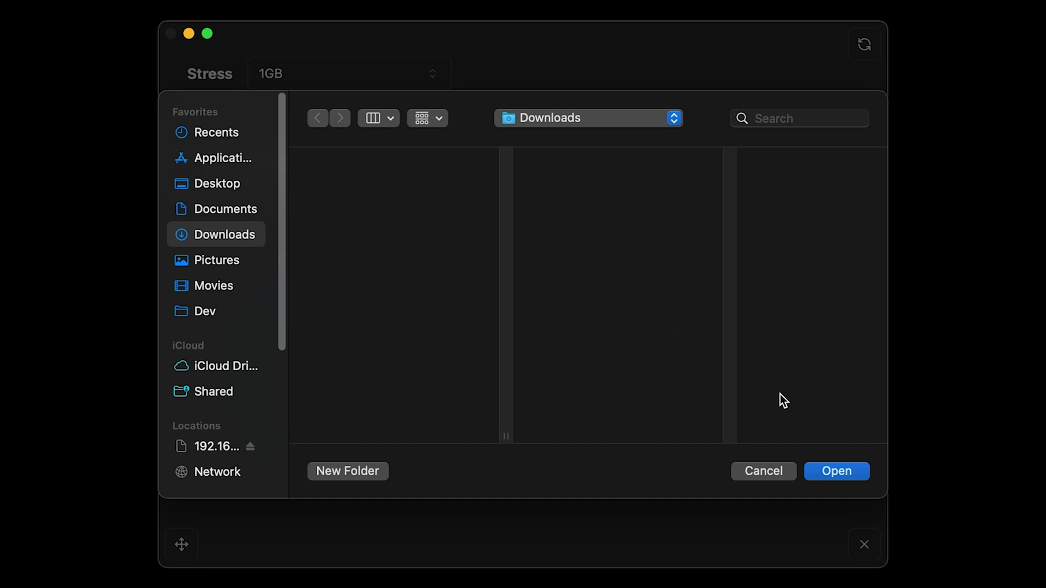
{"action": "left_click", "coordinate": [825, 473]}
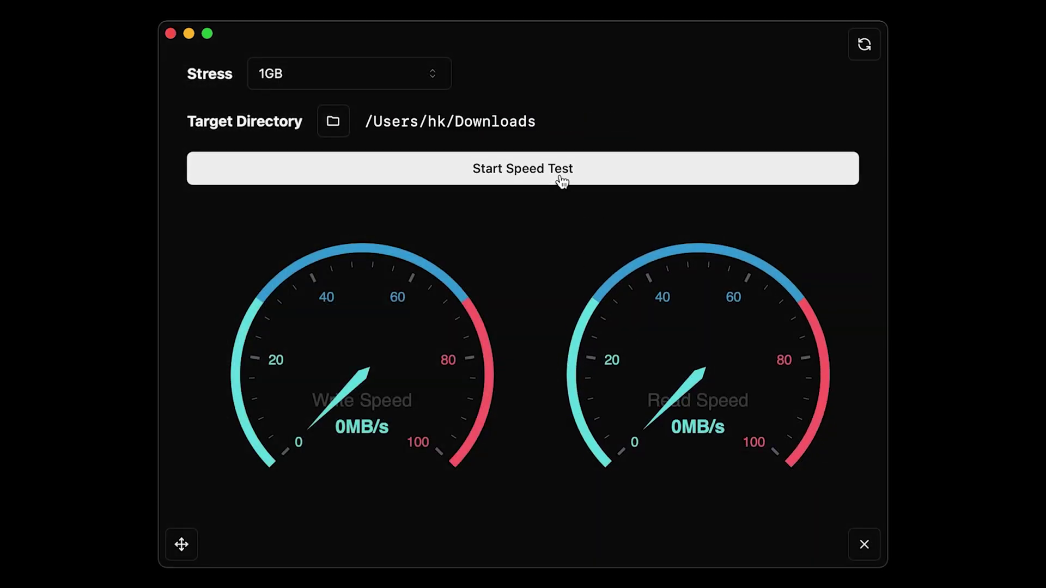
{"action": "left_click", "coordinate": [551, 175]}
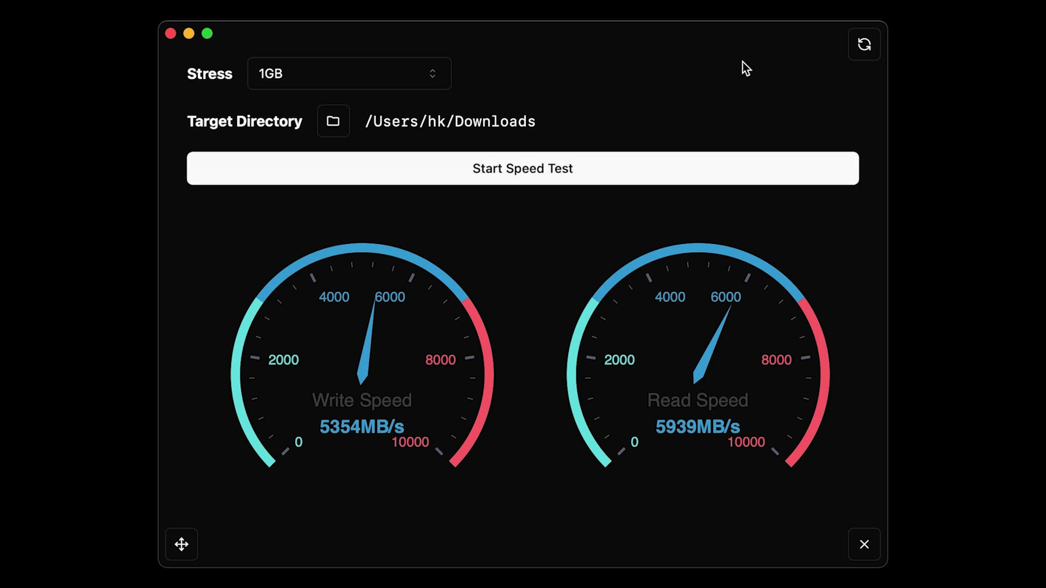
{"action": "key", "text": "Escape"}
{"action": "type", "text": "local"}
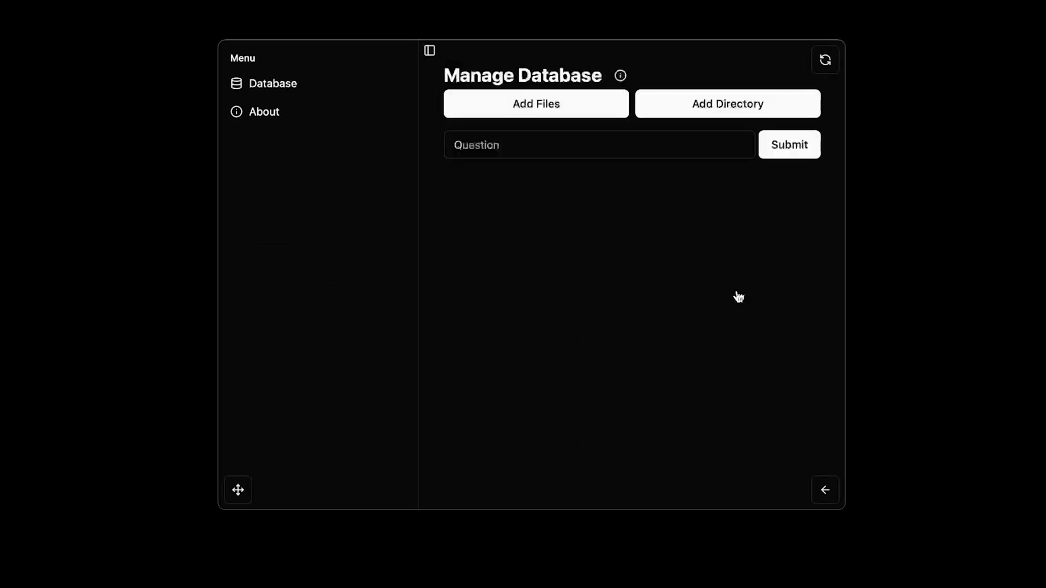
Add headless-command.mdx to Local RAG and ask 'What is a headless command?'.
{"action": "left_click", "coordinate": [582, 112]}
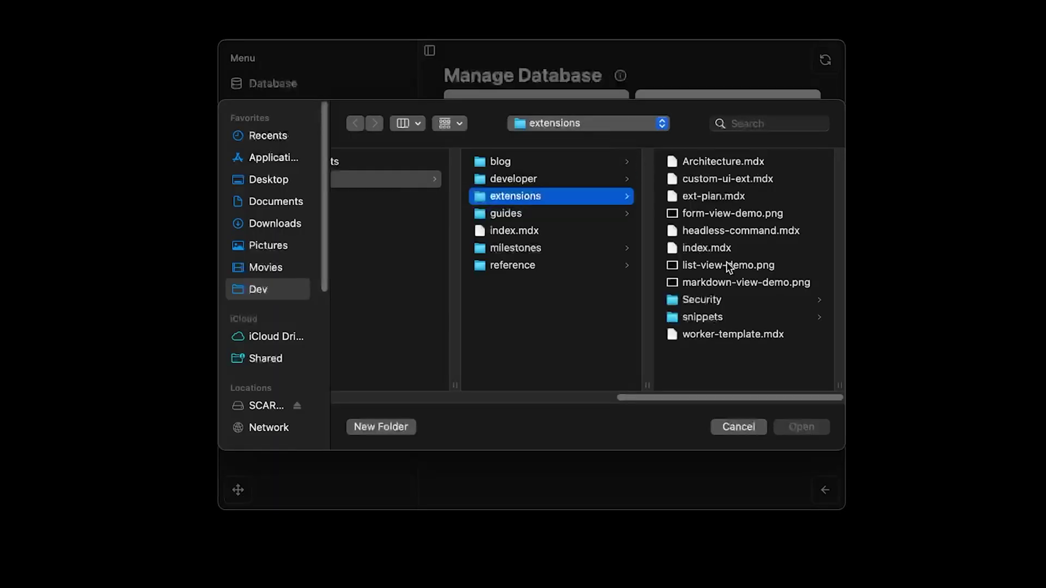
{"action": "double_click", "coordinate": [714, 226]}
{"action": "left_click", "coordinate": [576, 137]}
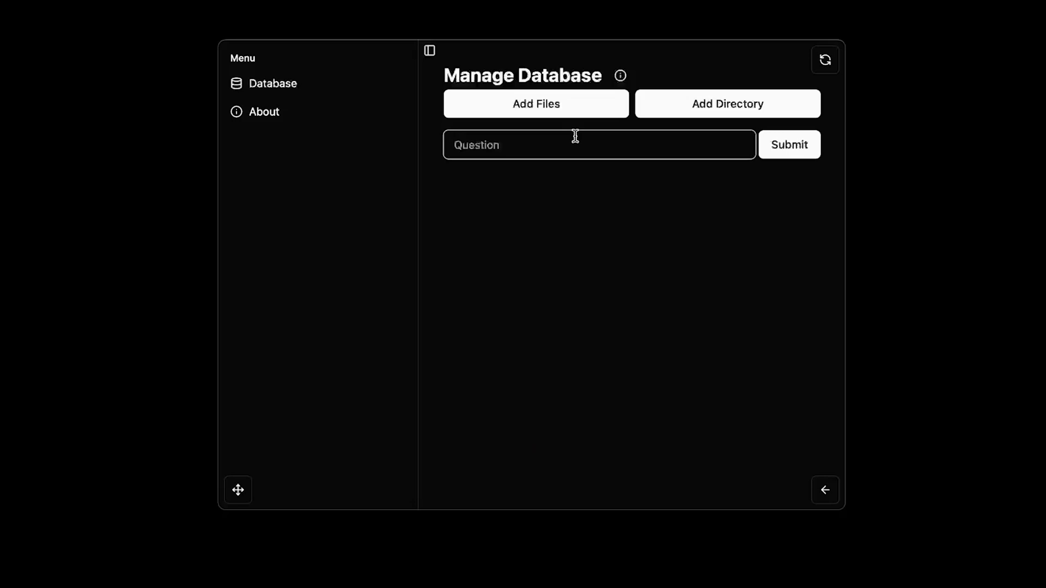
{"action": "type", "text": "What is a headless command?"}
{"action": "key", "text": "Return"}
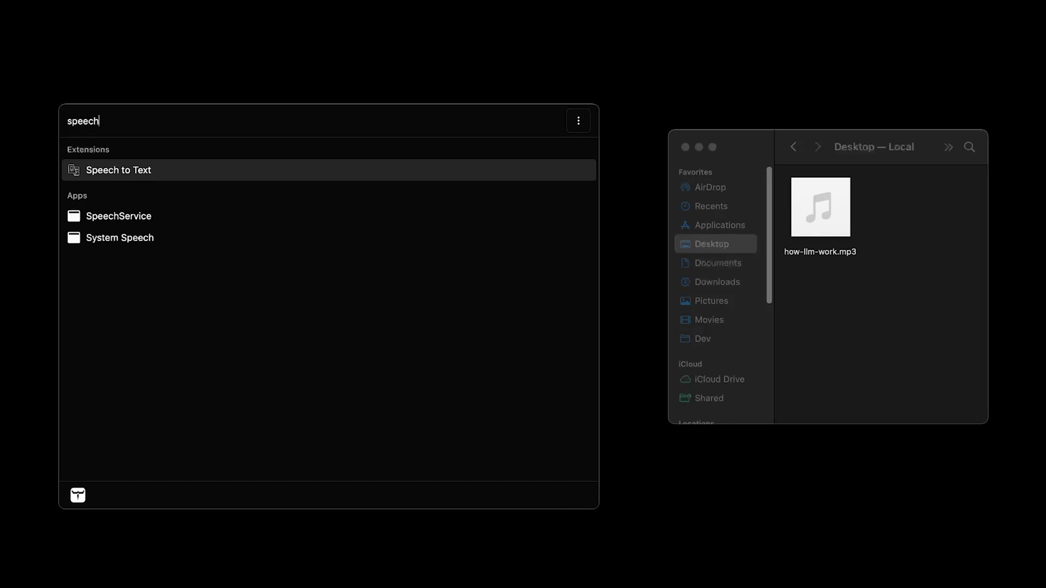
Transcribe how-llm-work.mp3 from the Desktop with the Speech to Text extension.
{"action": "key", "text": "Return"}
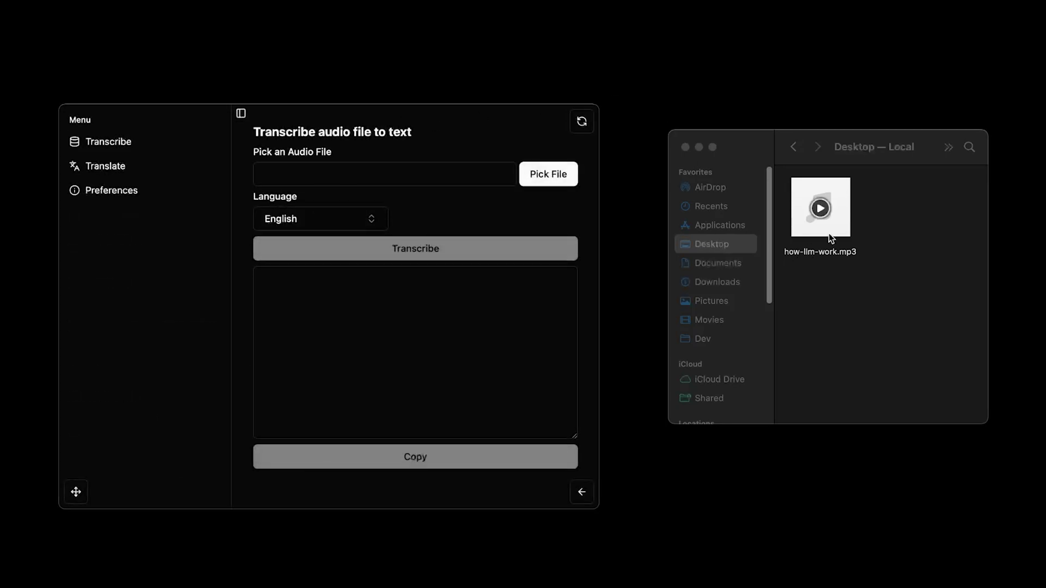
{"action": "left_click", "coordinate": [828, 233]}
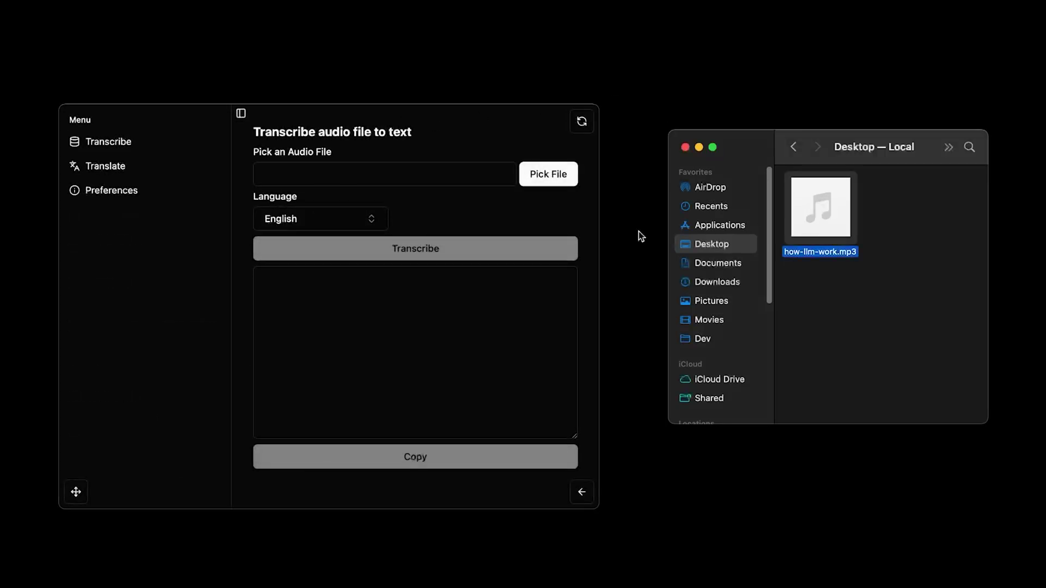
{"action": "left_click", "coordinate": [565, 176]}
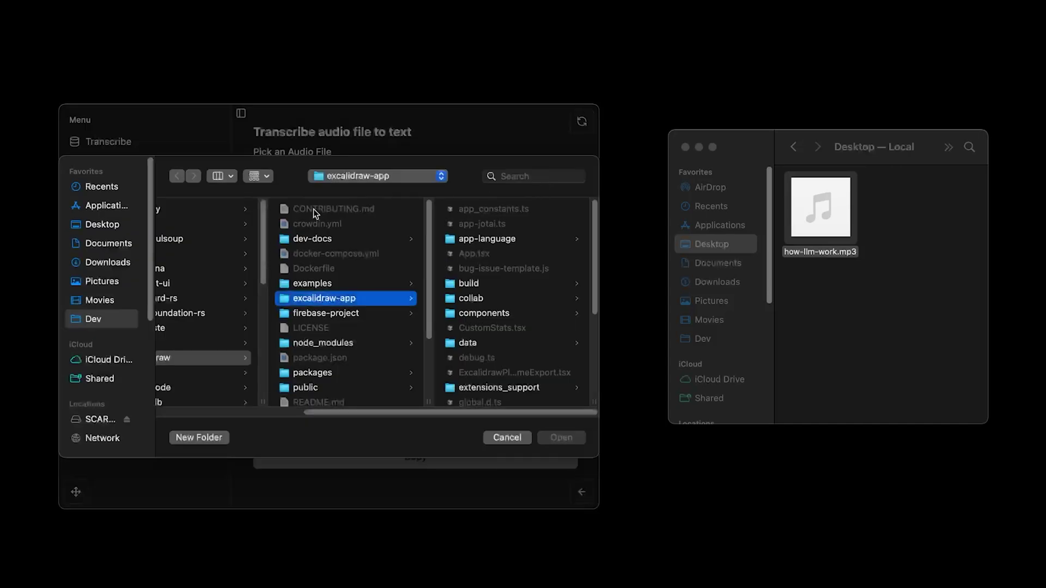
{"action": "left_click", "coordinate": [98, 262]}
{"action": "left_click", "coordinate": [112, 243]}
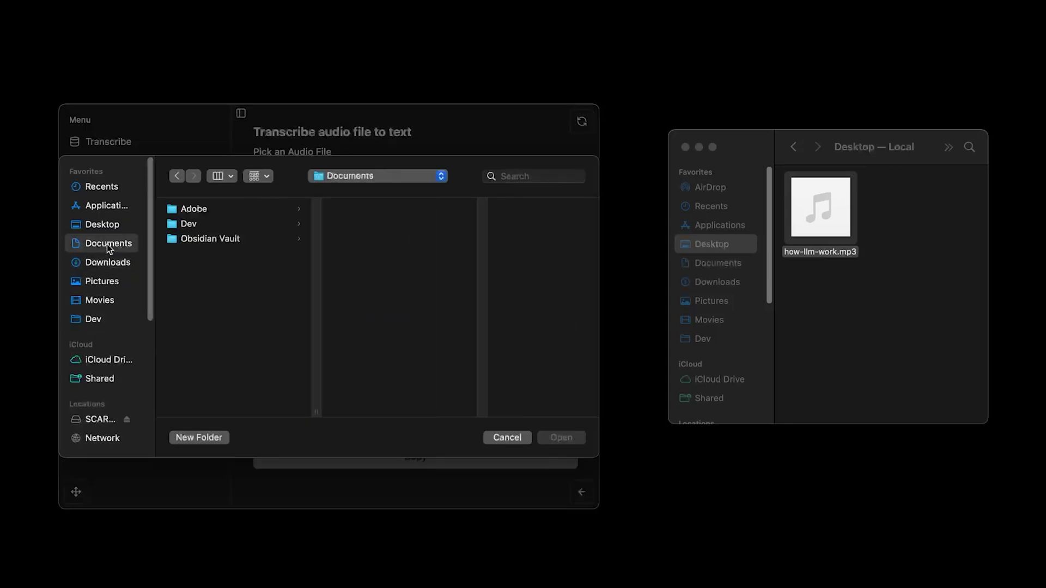
{"action": "left_click", "coordinate": [116, 225]}
{"action": "left_click", "coordinate": [249, 207]}
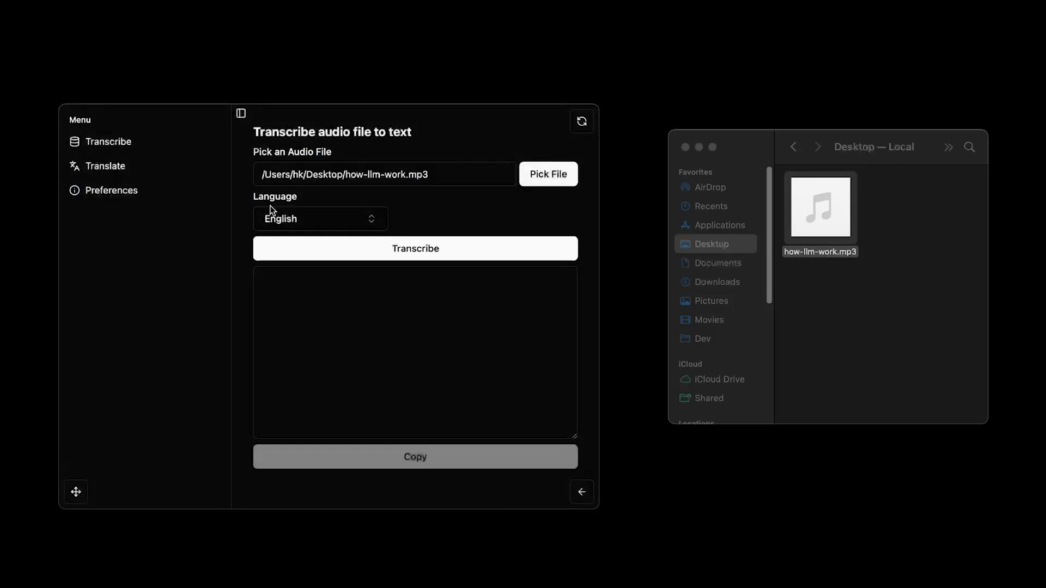
{"action": "left_click", "coordinate": [442, 249]}
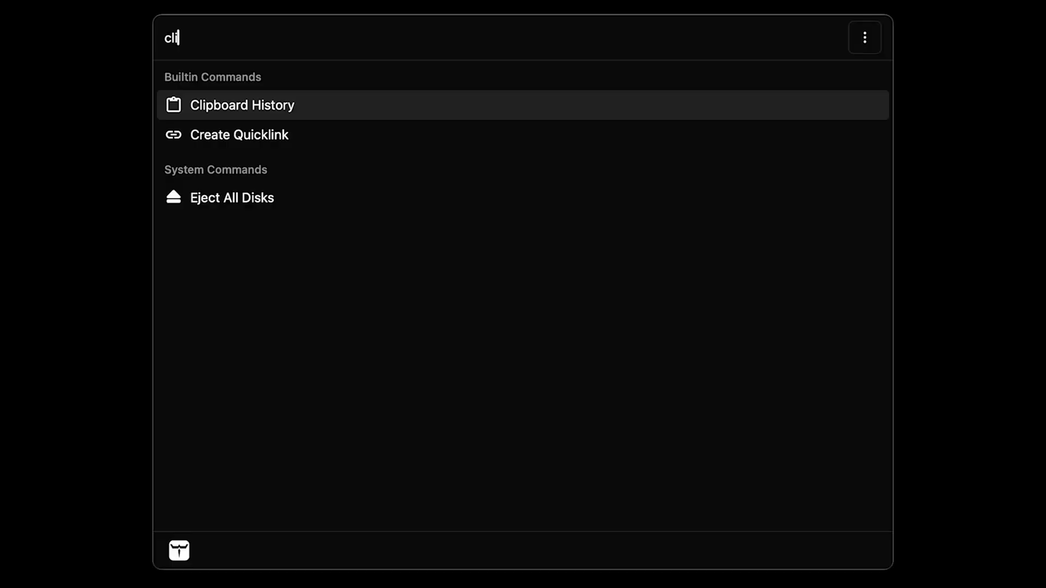
Preview clipboard entries like the kunkun.sh link, token text and rusqlite snippet, then exit.
{"action": "key", "text": "Return"}
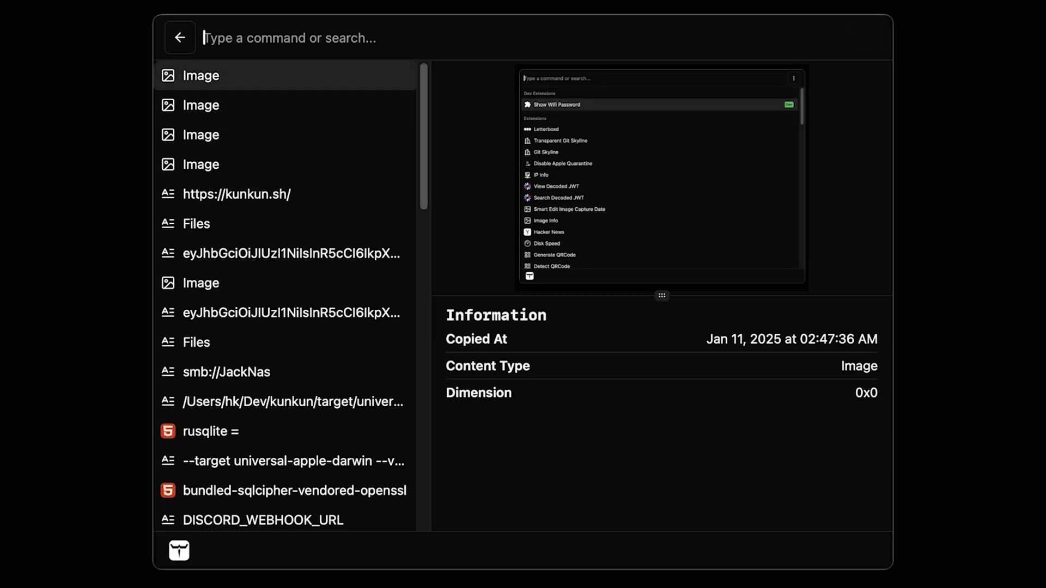
{"action": "key", "text": "Down"}
{"action": "key", "text": "Down"}
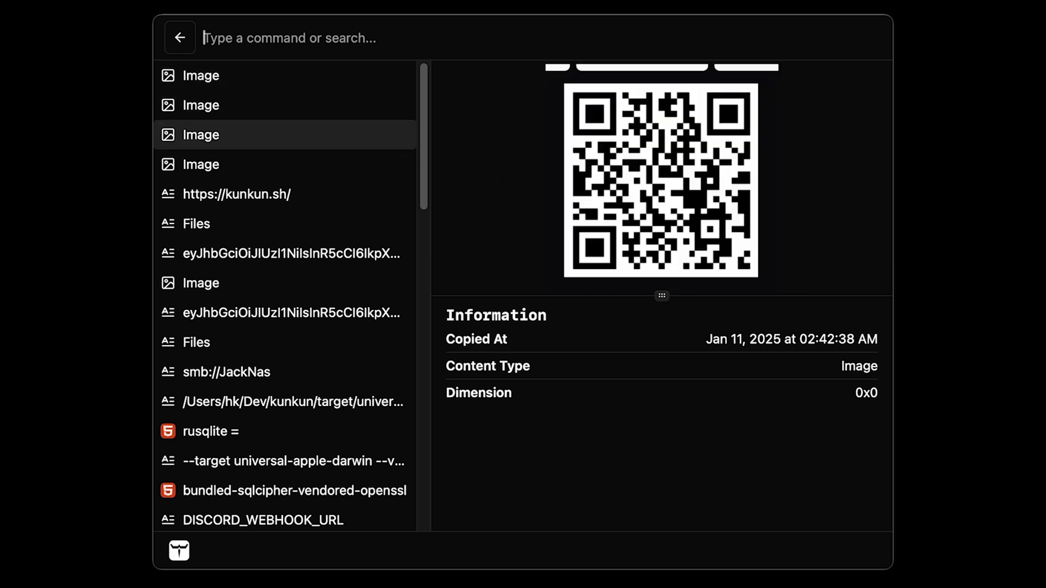
{"action": "key", "text": "Down"}
{"action": "key", "text": "Down"}
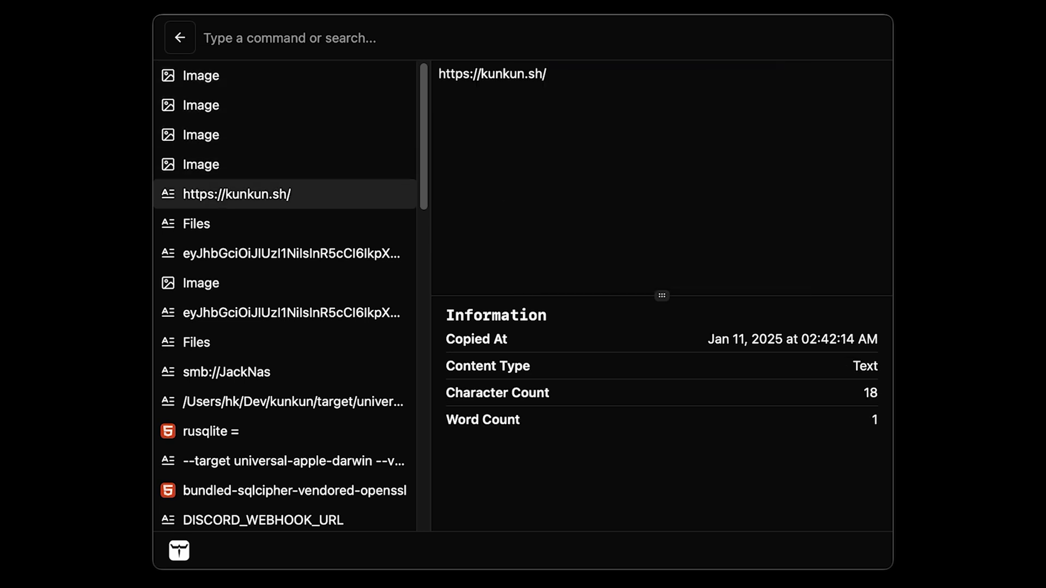
{"action": "key", "text": "Down"}
{"action": "key", "text": "Down"}
{"action": "key", "text": "Down"}
{"action": "key", "text": "Down"}
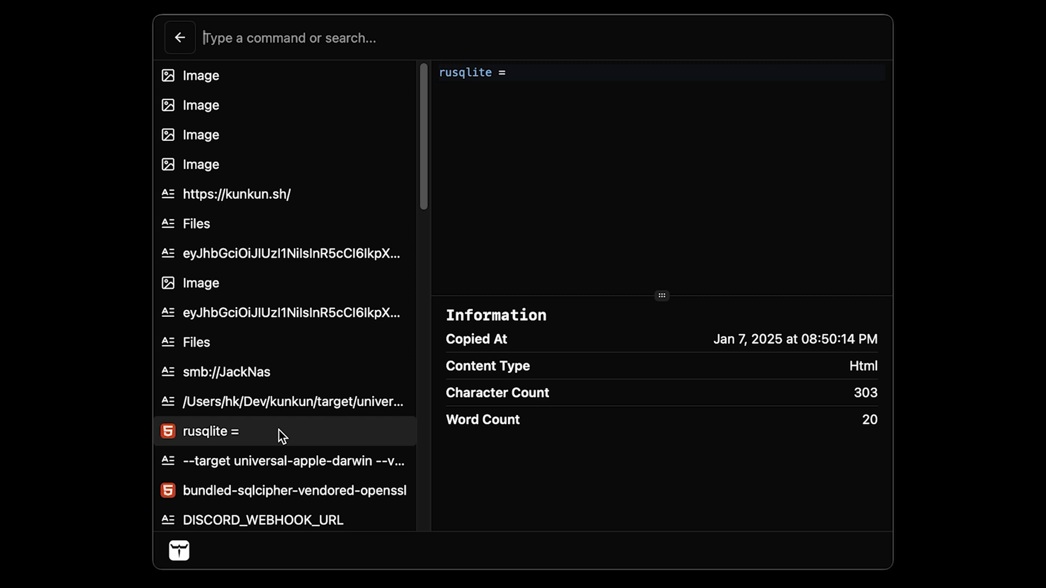
{"action": "key", "text": "Down"}
{"action": "key", "text": "Down"}
{"action": "key", "text": "Up"}
{"action": "key", "text": "Up"}
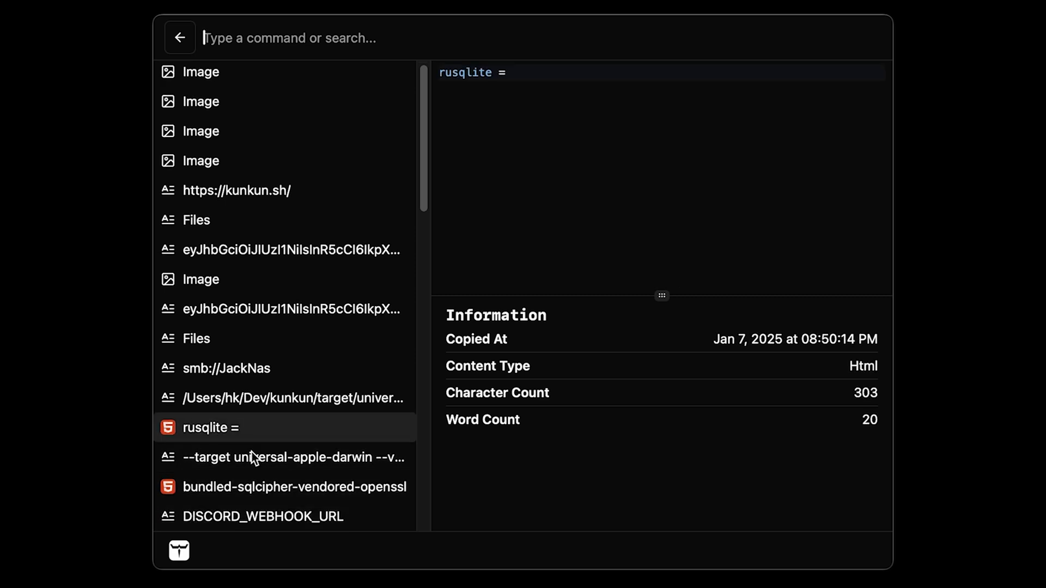
{"action": "key", "text": "Down"}
{"action": "key", "text": "Down"}
{"action": "key", "text": "Down"}
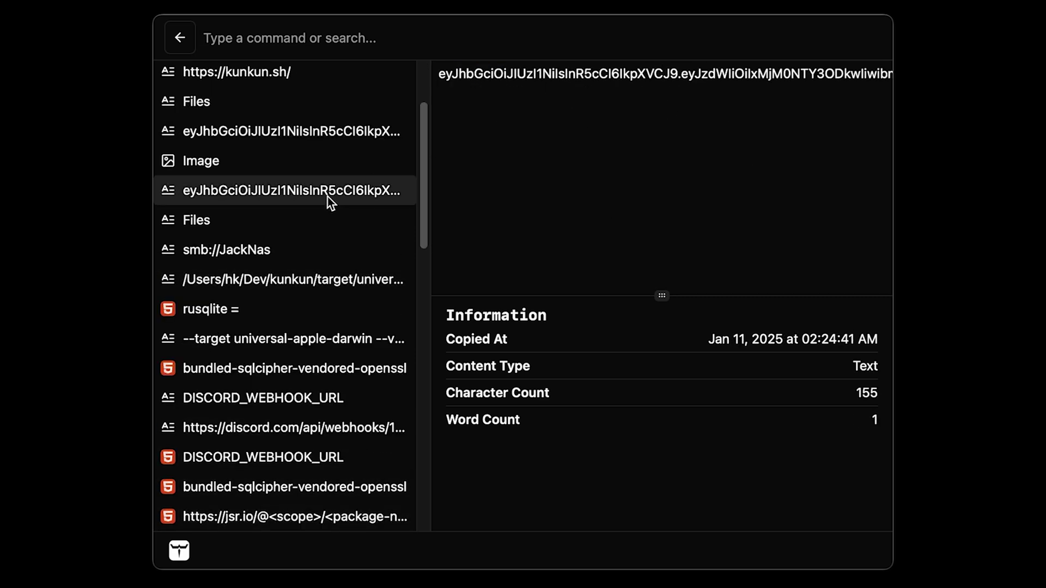
{"action": "scroll", "coordinate": [333, 196], "scroll_direction": "up", "scroll_amount": 4}
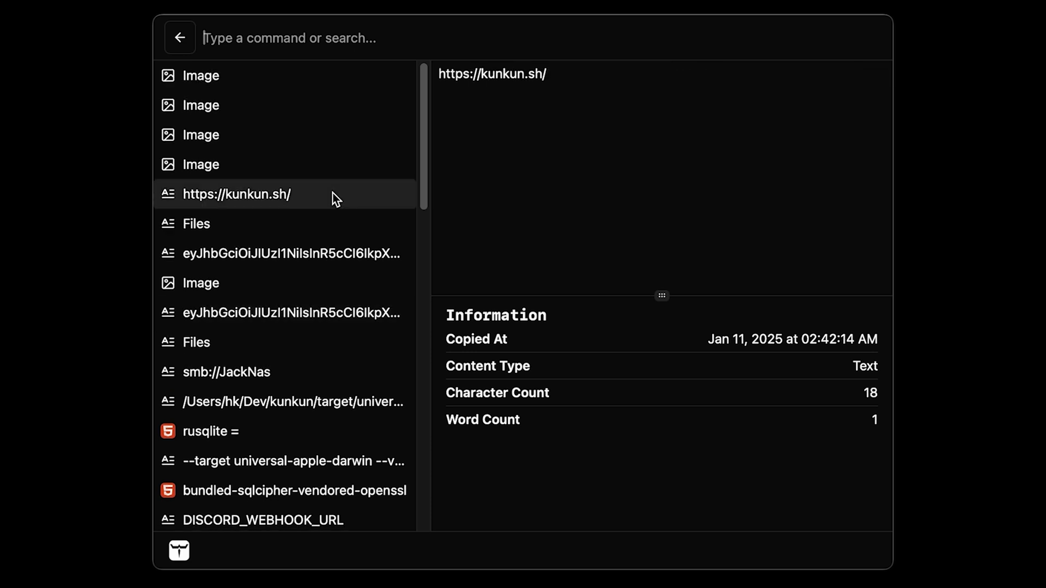
{"action": "key", "text": "Escape"}
{"action": "type", "text": "key di"}
{"action": "key", "text": "Return"}
{"action": "key", "text": "shift+ctrl+alt+super"}
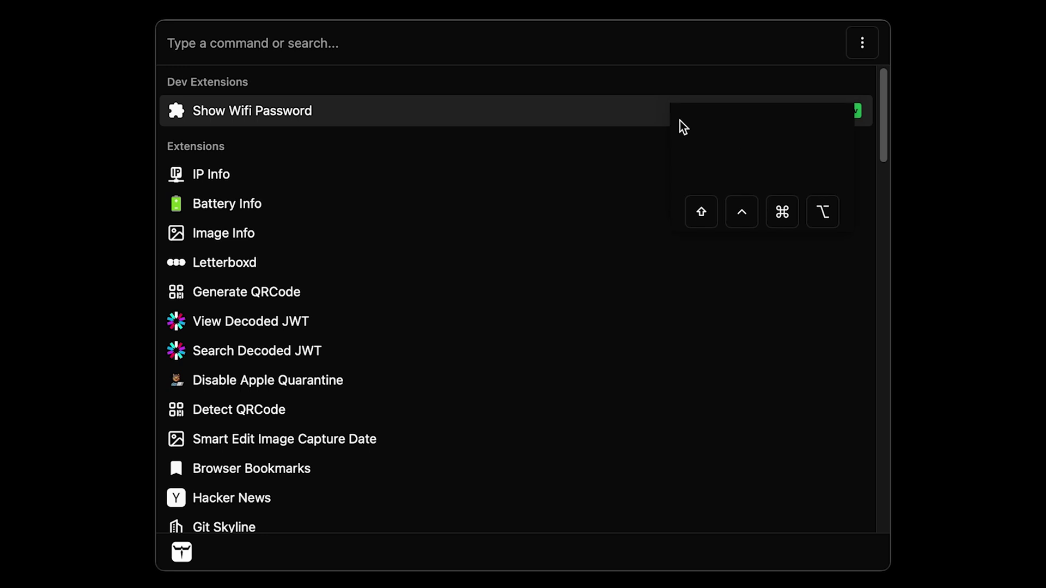
{"action": "type", "text": "jw"}
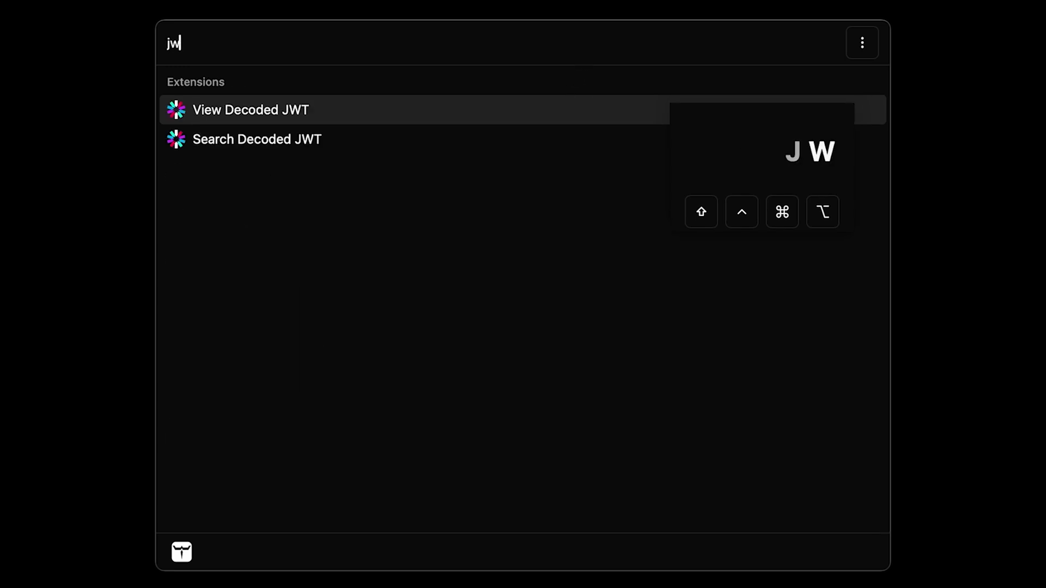
{"action": "type", "text": "t"}
Clear the hacker and git searches, ending on the jwt results.
{"action": "key", "text": "super+BackSpace"}
{"action": "type", "text": "ha"}
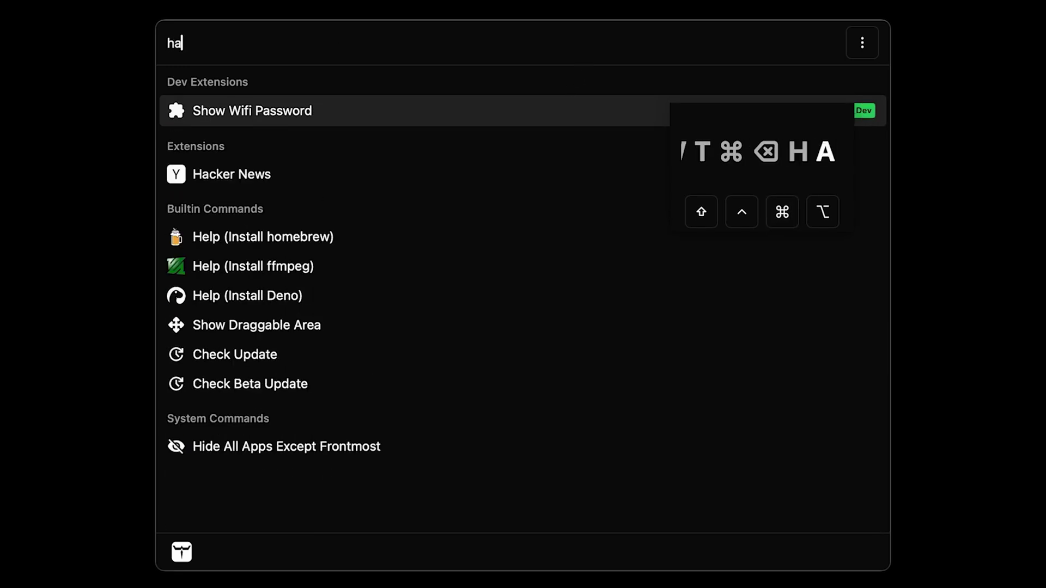
{"action": "type", "text": "cker"}
{"action": "key", "text": "super+BackSpace"}
{"action": "type", "text": "g"}
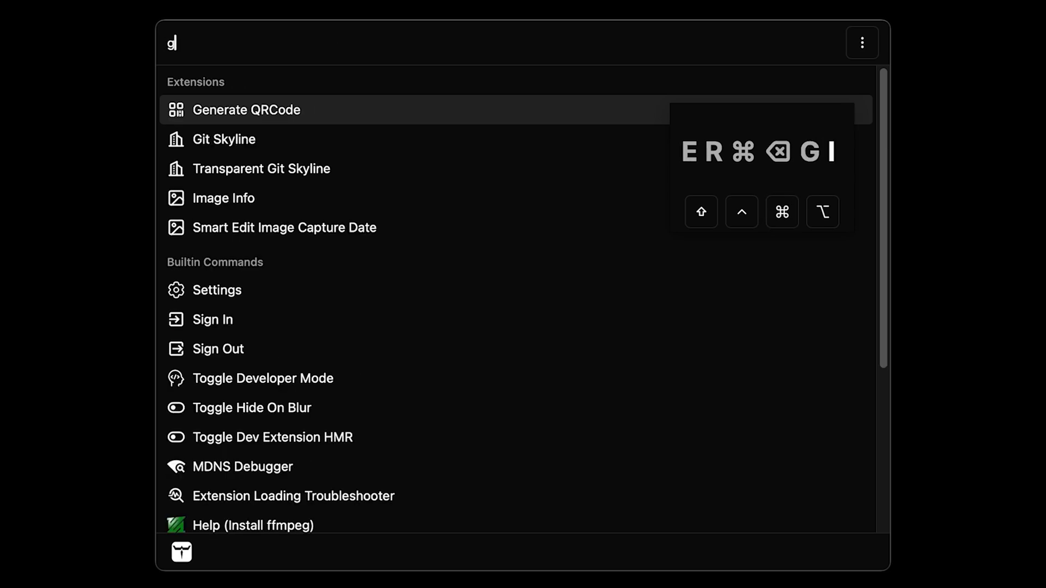
{"action": "type", "text": "it"}
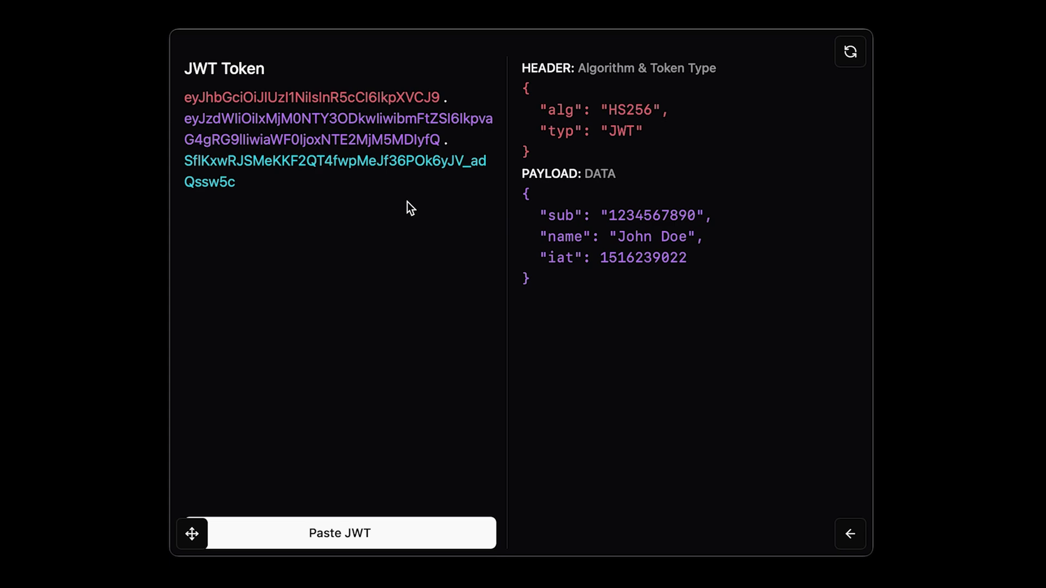
Close the JWT viewer after reviewing the HS256 header and John Doe payload.
{"action": "key", "text": "Escape"}
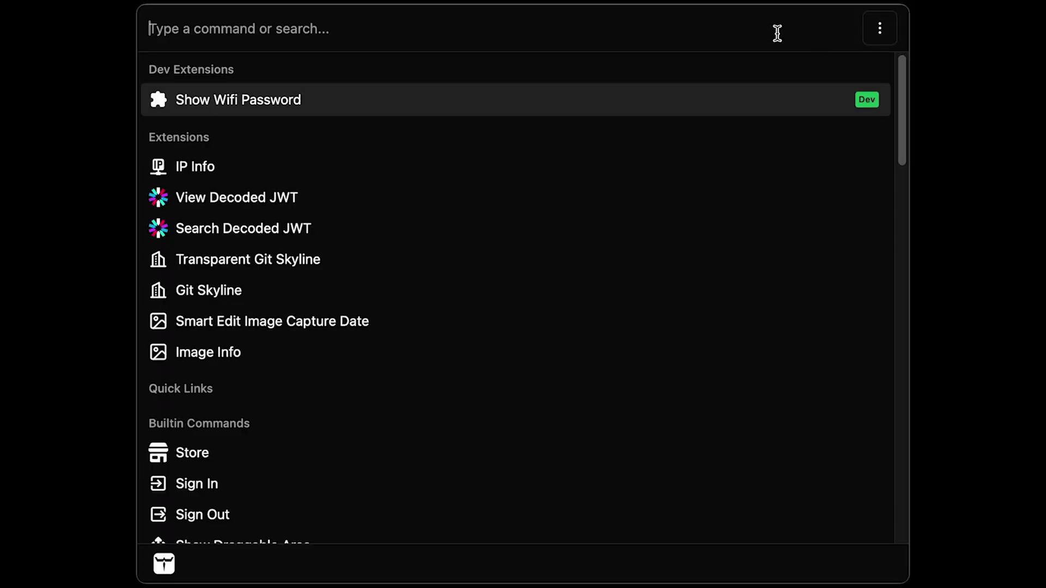
{"action": "type", "text": "file"}
Load the 40 files (197 MB) into File Transfer and send them to the first peer.
{"action": "key", "text": "Return"}
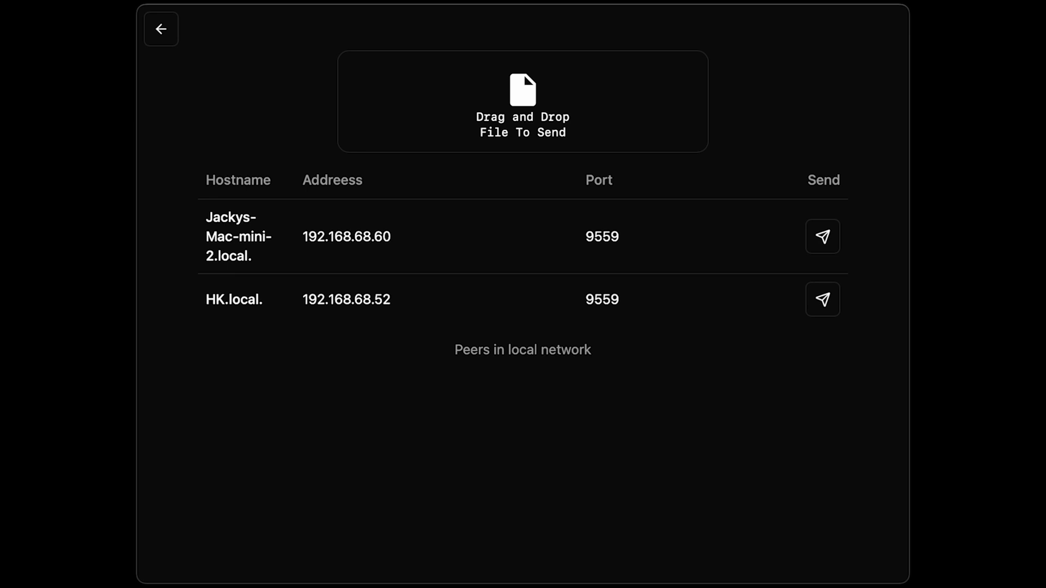
{"action": "left_click_drag", "start_coordinate": [450, 114], "coordinate": [443, 113]}
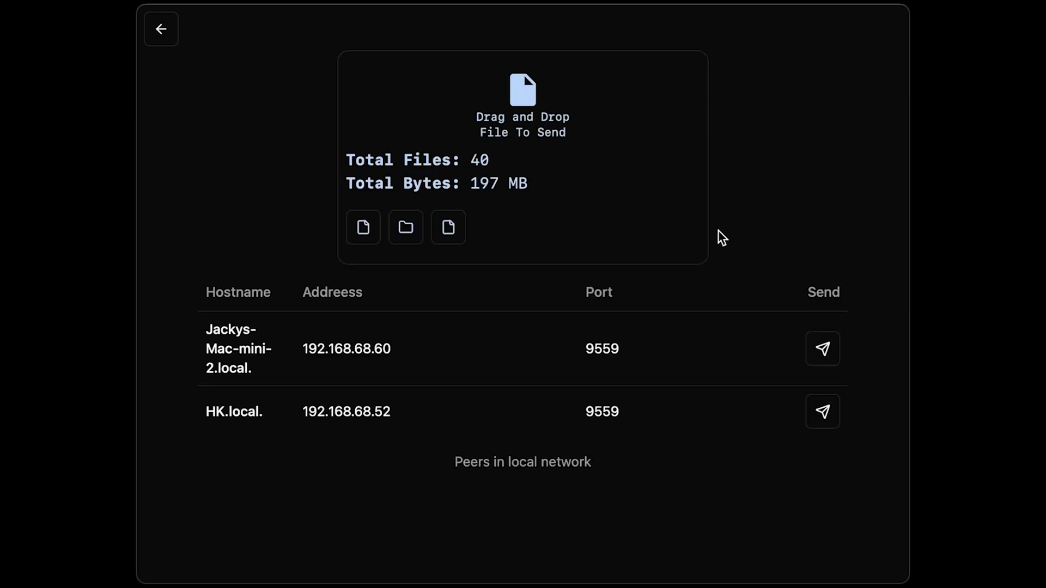
{"action": "left_click", "coordinate": [839, 346]}
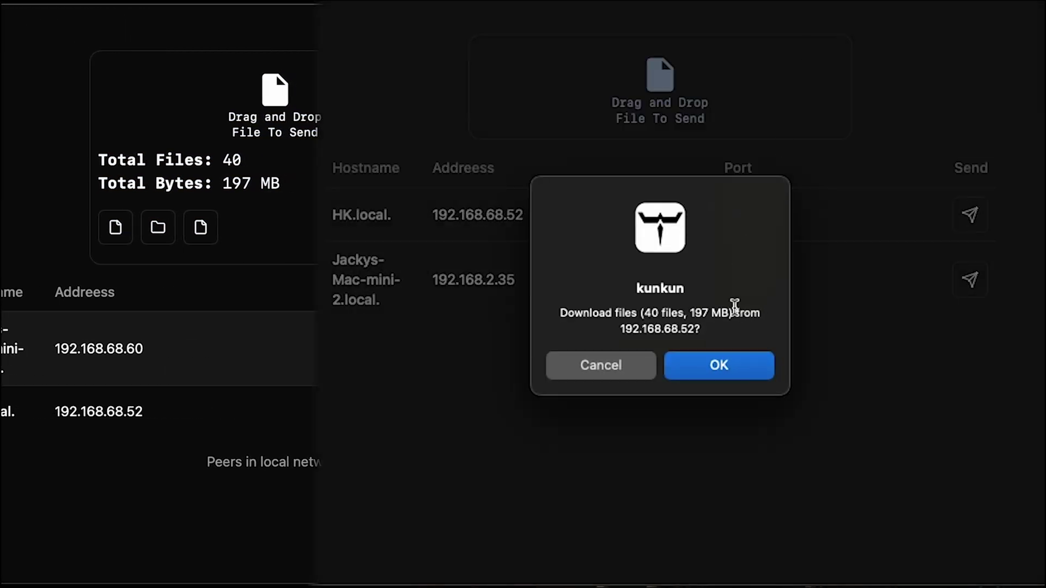
Accept the incoming 197 MB download on the receiving Mac.
{"action": "left_click_drag", "start_coordinate": [689, 312], "coordinate": [746, 319]}
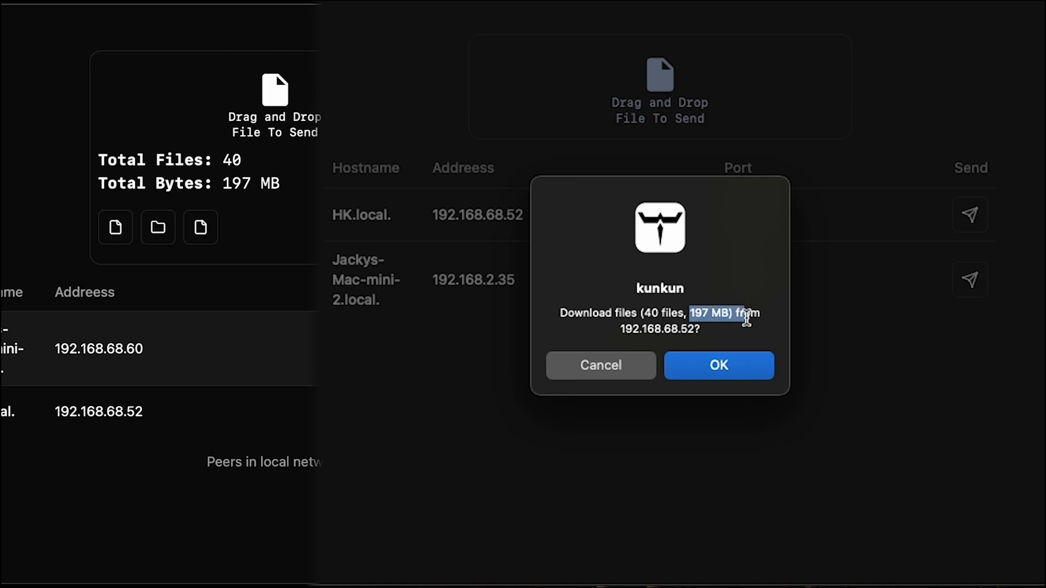
{"action": "left_click", "coordinate": [742, 318]}
{"action": "left_click", "coordinate": [718, 362]}
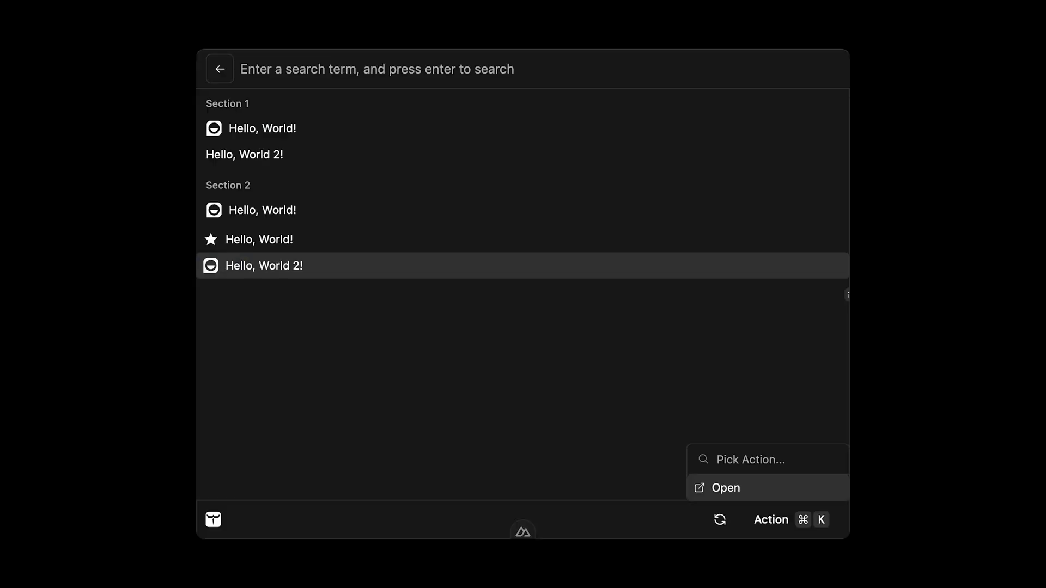
Open the selected Hello World item's form.
{"action": "key", "text": "Return"}
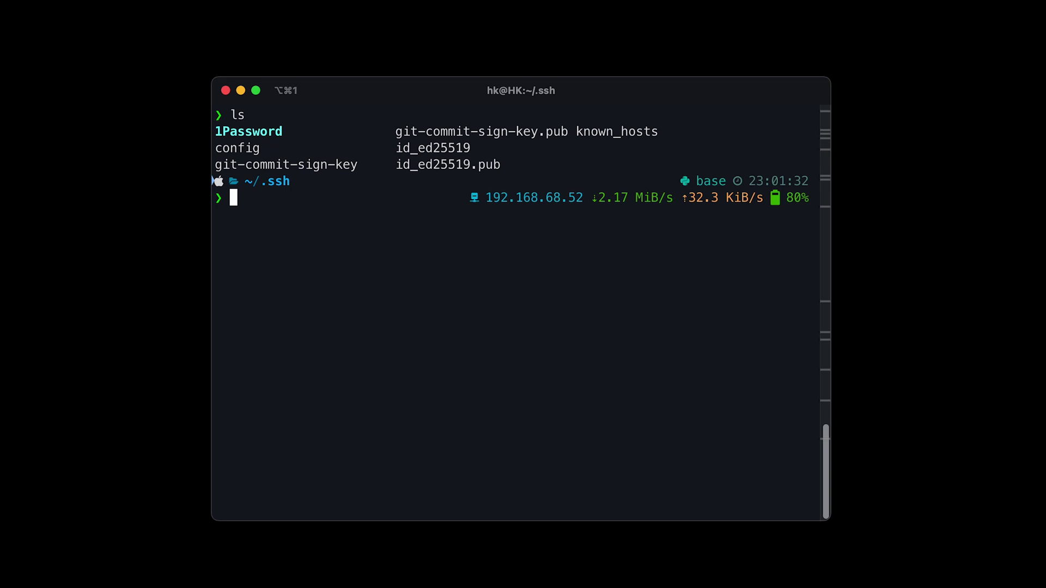
{"action": "type", "text": "cat id_ed25519"}
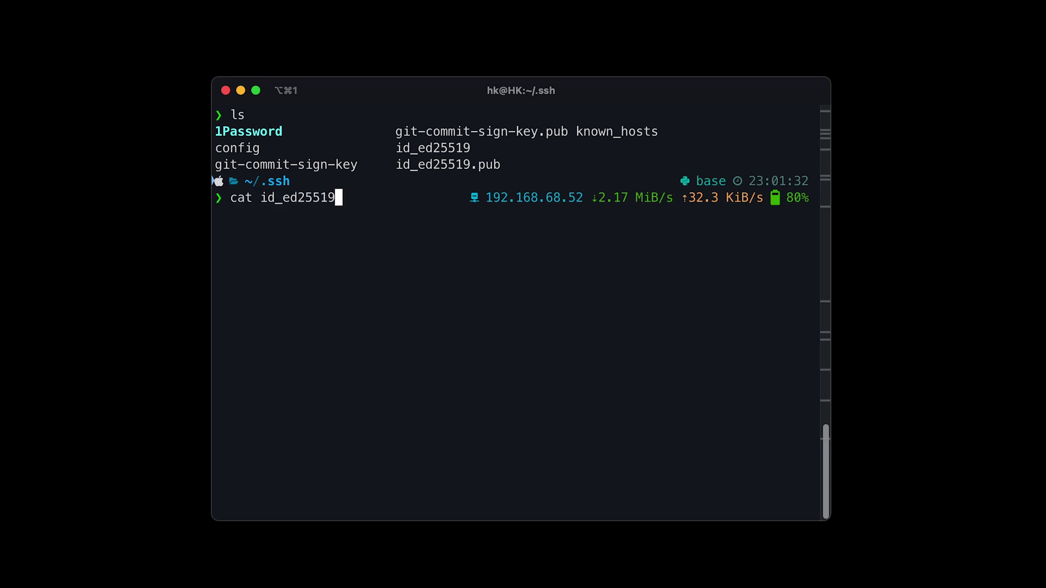
Print id_ed25519 and the config file in ~/.ssh with cat.
{"action": "key", "text": "Return"}
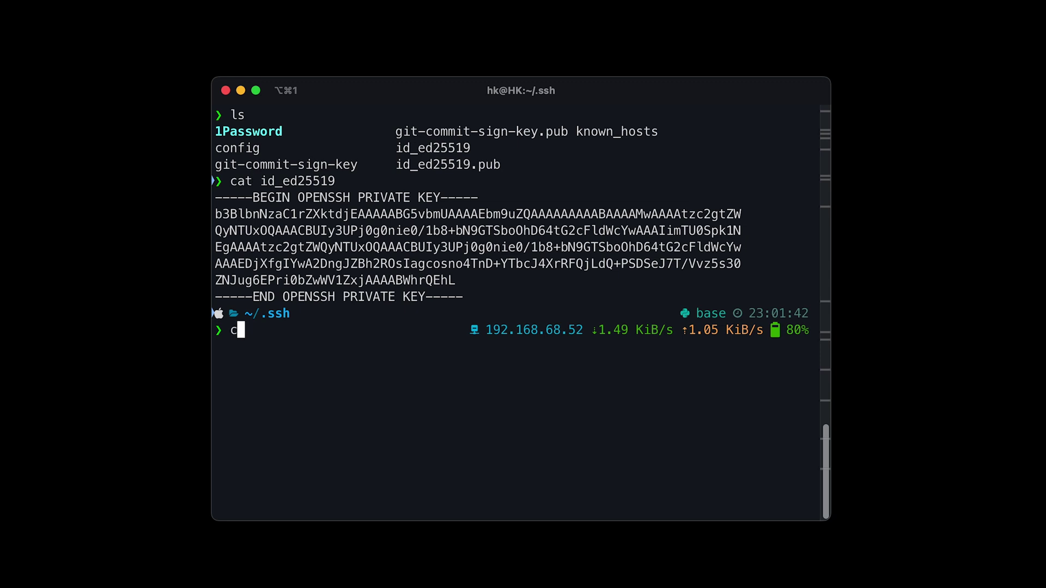
{"action": "type", "text": "cat config"}
{"action": "key", "text": "Return"}
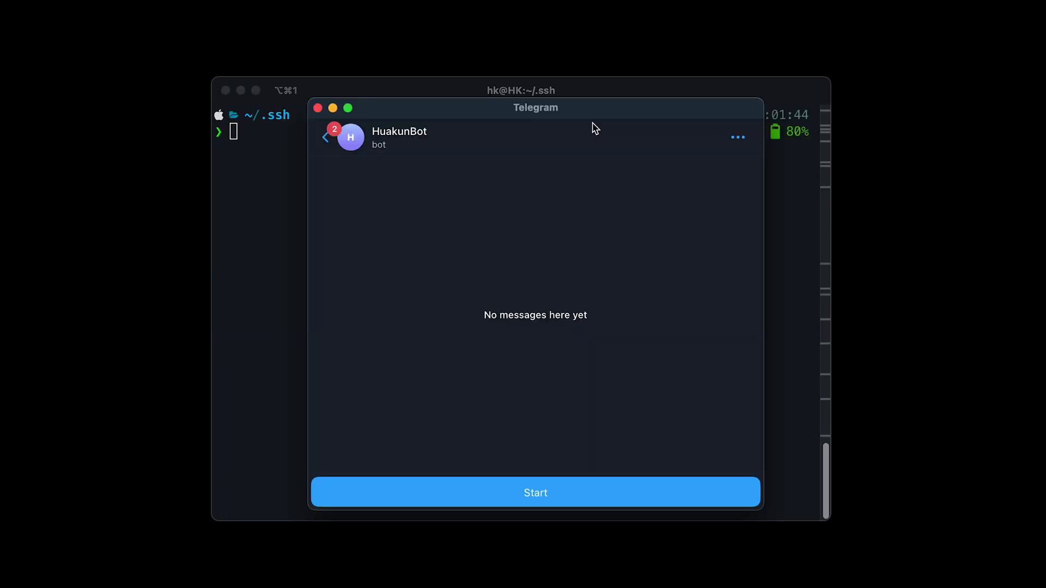
Run the Steal SSK Key command from the Kunkun launcher (alt+space).
{"action": "key", "text": "alt+space"}
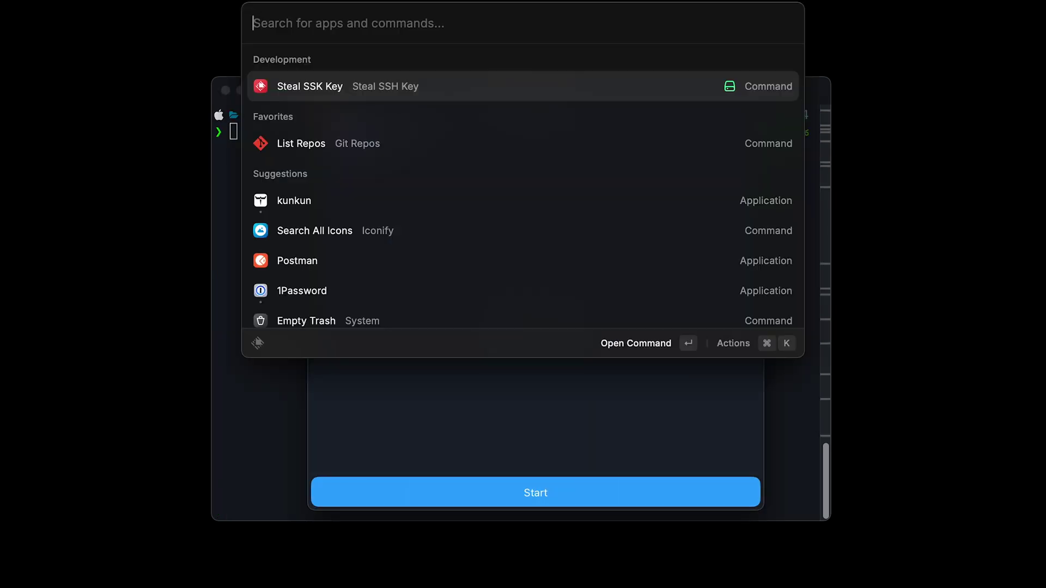
{"action": "key", "text": "Return"}
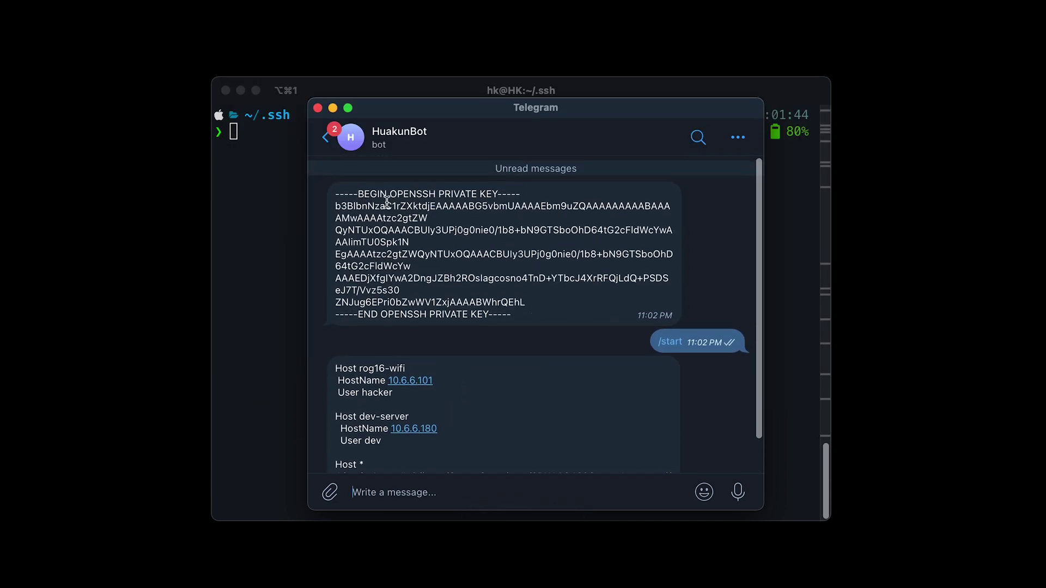
{"action": "scroll", "coordinate": [487, 304], "scroll_direction": "down", "scroll_amount": 2}
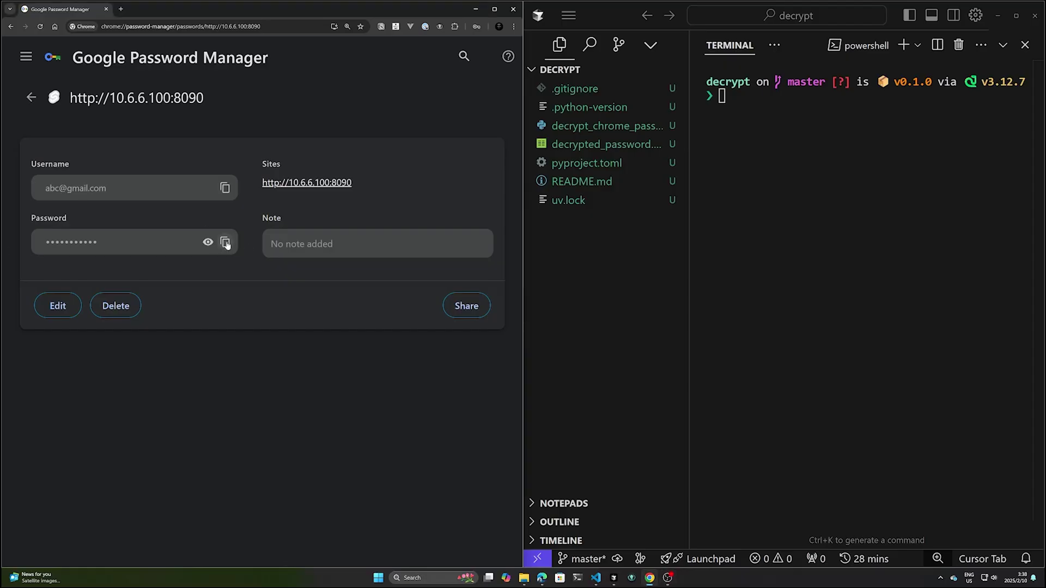
{"action": "left_click", "coordinate": [207, 242]}
{"action": "type", "text": "clear"}
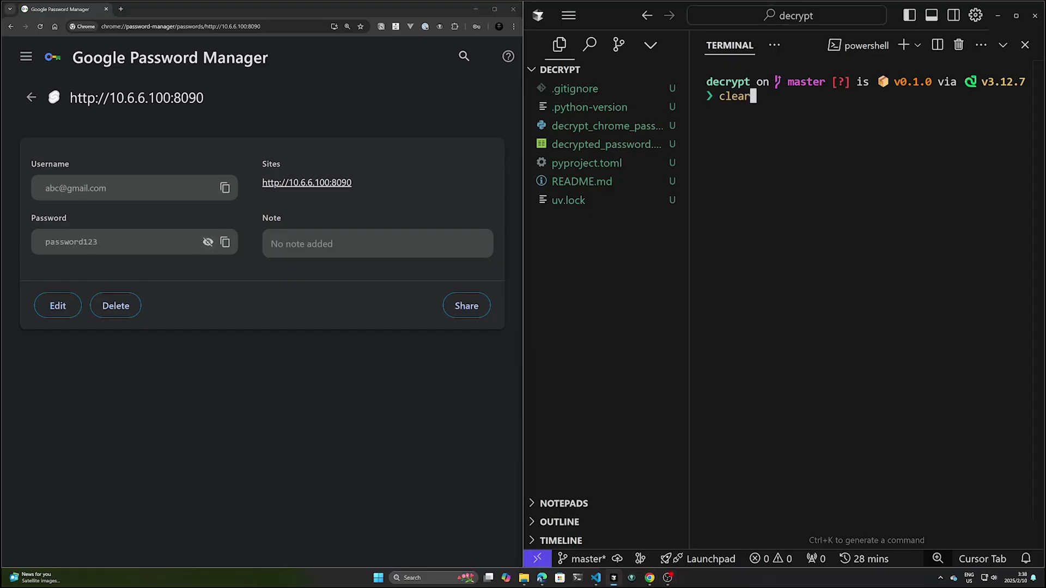
{"action": "key", "text": "Up"}
{"action": "key", "text": "Return"}
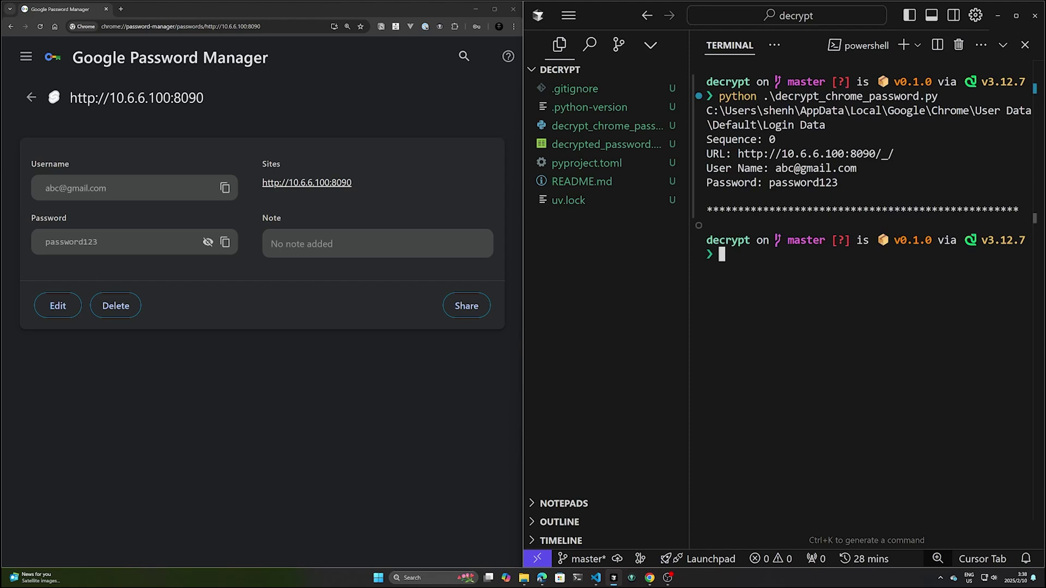
{"action": "double_click", "coordinate": [802, 182]}
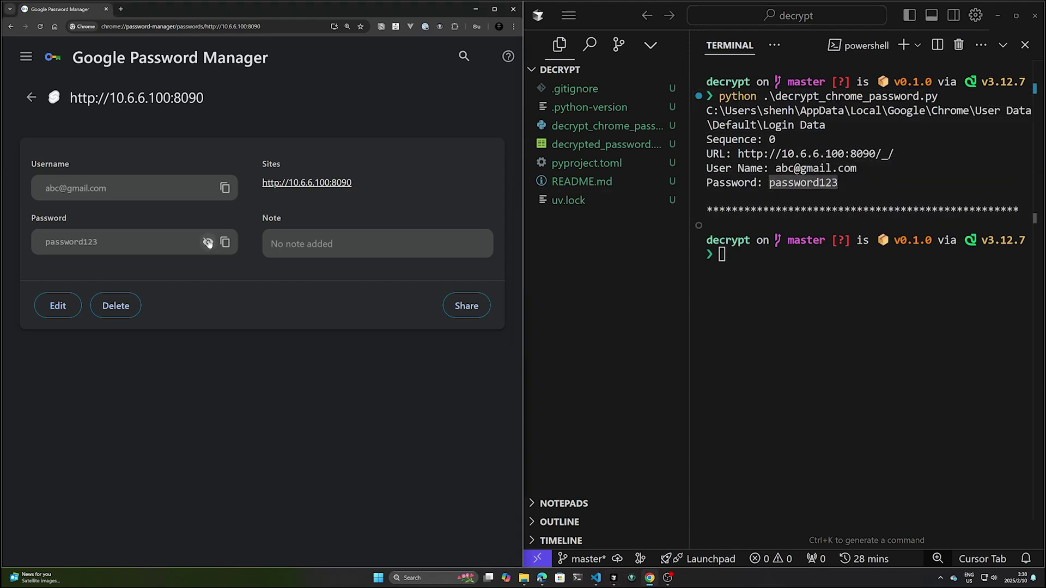
{"action": "left_click", "coordinate": [76, 299]}
{"action": "key", "text": "Tab"}
{"action": "left_click", "coordinate": [412, 284]}
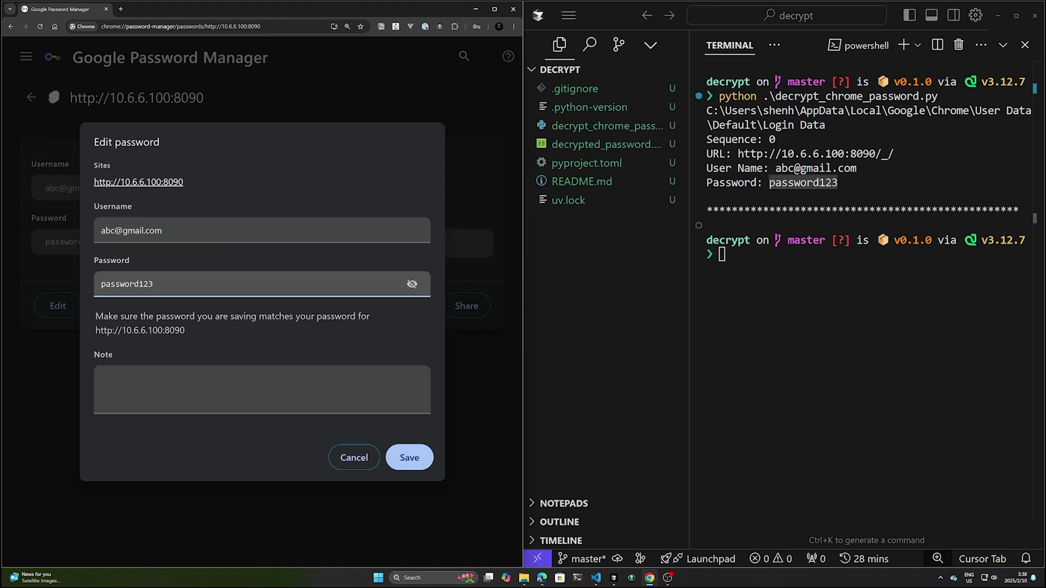
{"action": "type", "text": "456"}
{"action": "left_click", "coordinate": [411, 458]}
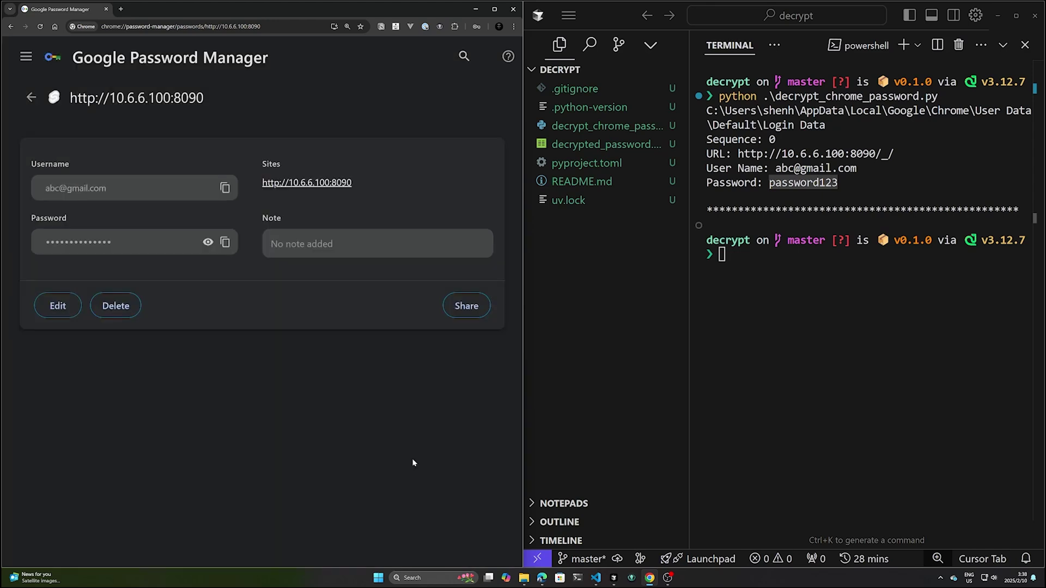
{"action": "left_click", "coordinate": [207, 242]}
{"action": "left_click", "coordinate": [818, 343]}
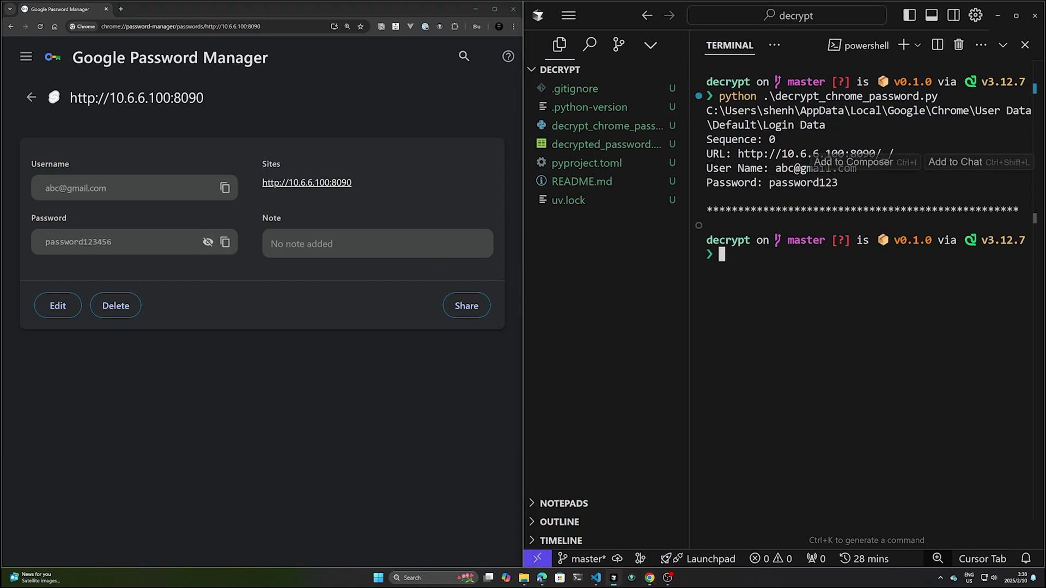
{"action": "key", "text": "Up"}
{"action": "key", "text": "Return"}
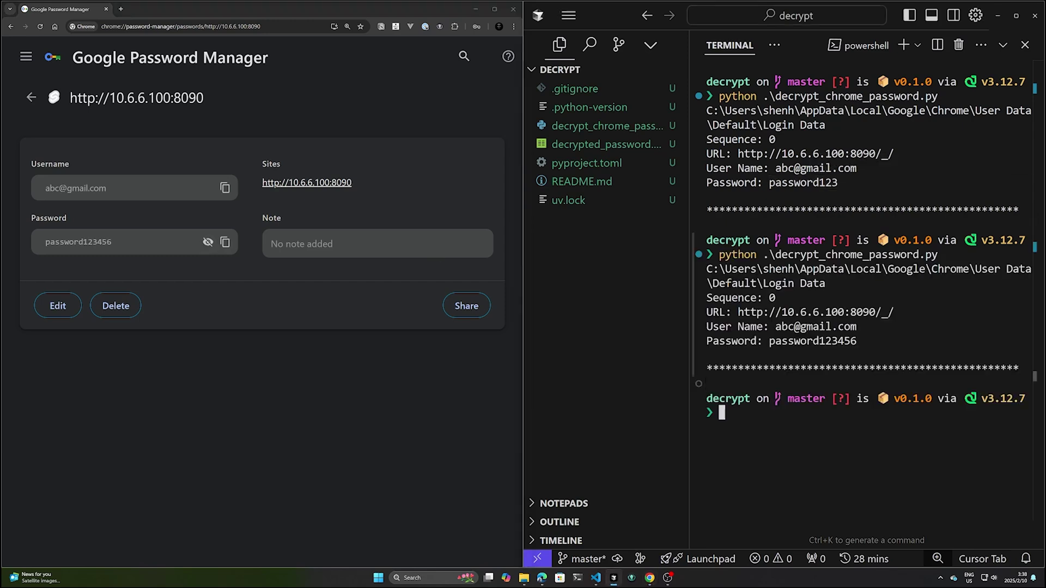
{"action": "double_click", "coordinate": [812, 341]}
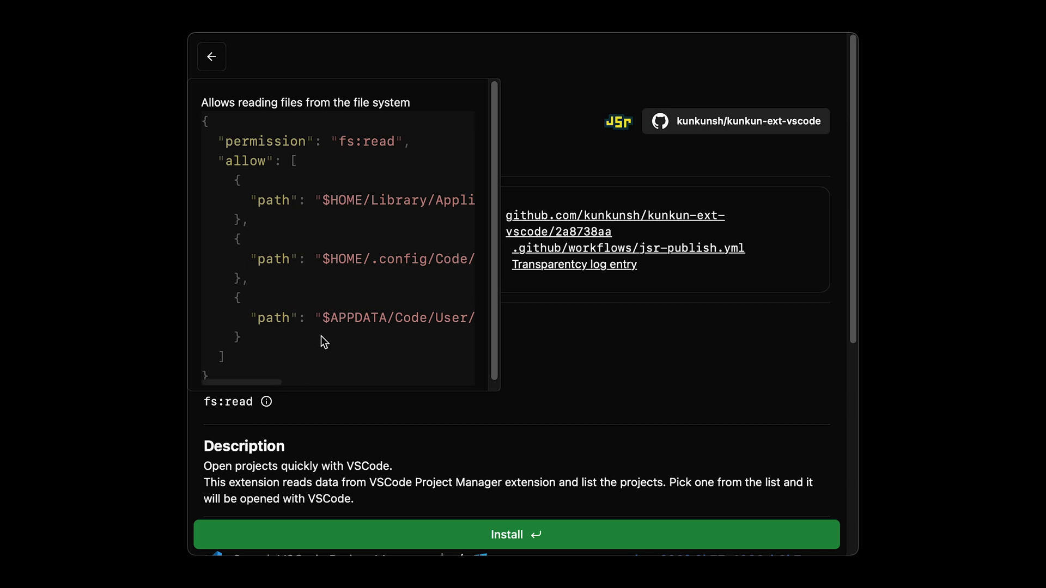
{"action": "scroll", "coordinate": [334, 330], "scroll_direction": "right", "scroll_amount": 2}
{"action": "scroll", "coordinate": [334, 330], "scroll_direction": "right", "scroll_amount": 5}
{"action": "scroll", "coordinate": [344, 314], "scroll_direction": "right", "scroll_amount": 3}
{"action": "scroll", "coordinate": [344, 315], "scroll_direction": "left", "scroll_amount": 8}
{"action": "scroll", "coordinate": [344, 315], "scroll_direction": "left", "scroll_amount": 2}
Go back from the VSCode extension page to the vscode search results.
{"action": "left_click", "coordinate": [211, 55]}
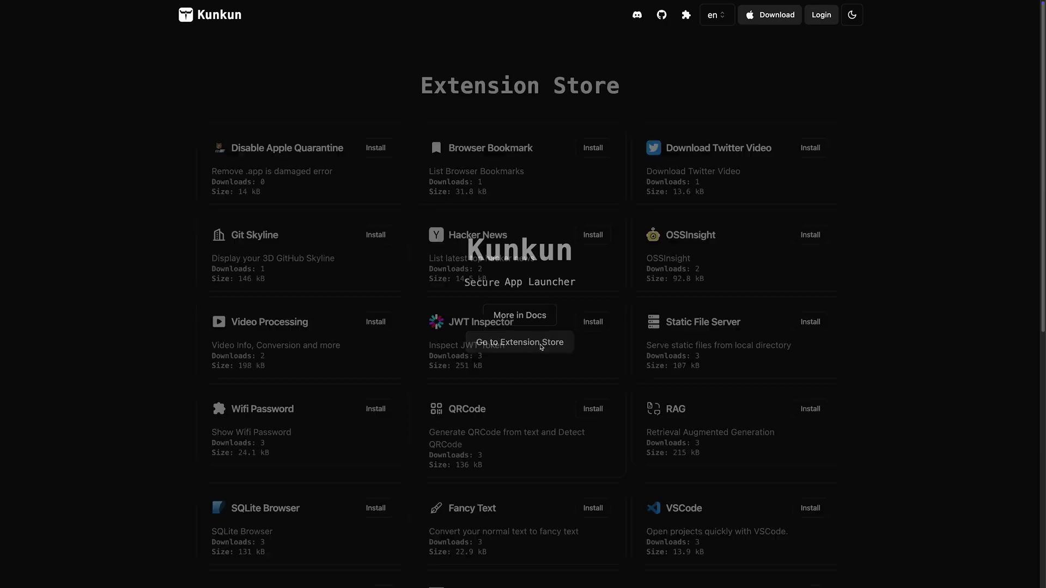
{"action": "scroll", "coordinate": [677, 399], "scroll_direction": "down", "scroll_amount": 5}
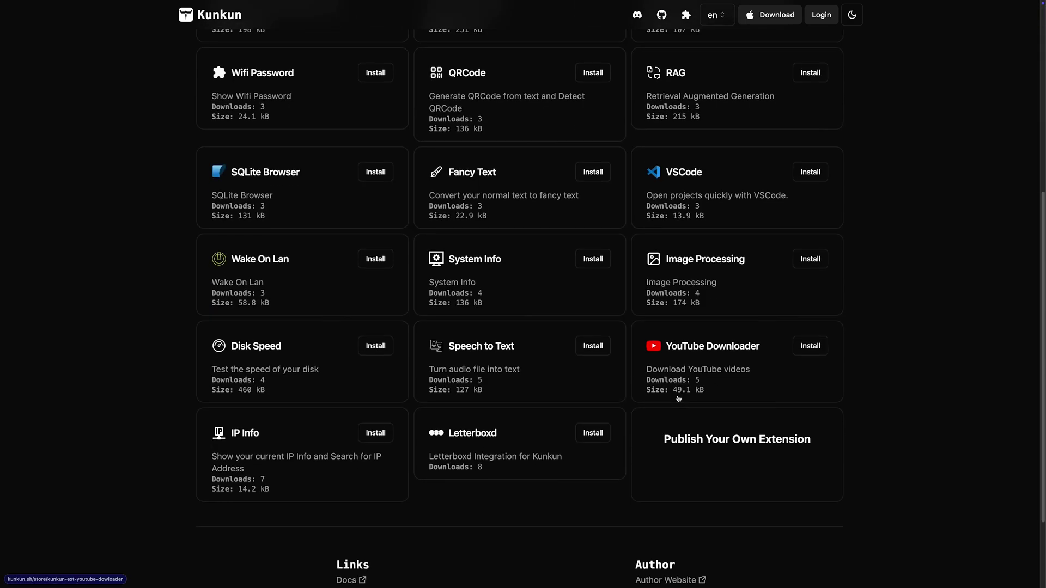
Open the publishing guide, then show Linux's x64 .rpm and .deb downloads.
{"action": "left_click", "coordinate": [739, 387]}
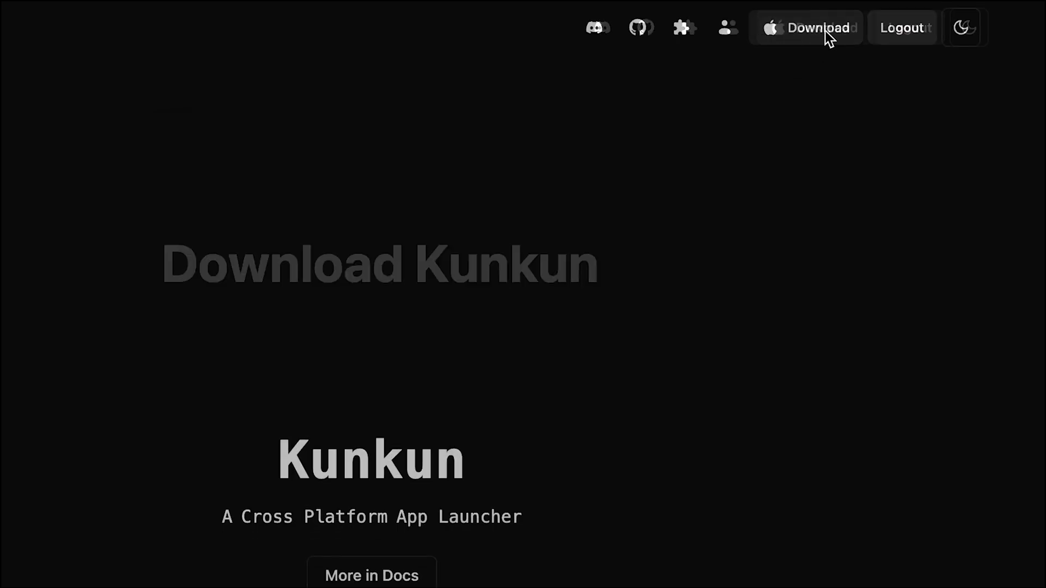
{"action": "left_click", "coordinate": [822, 303]}
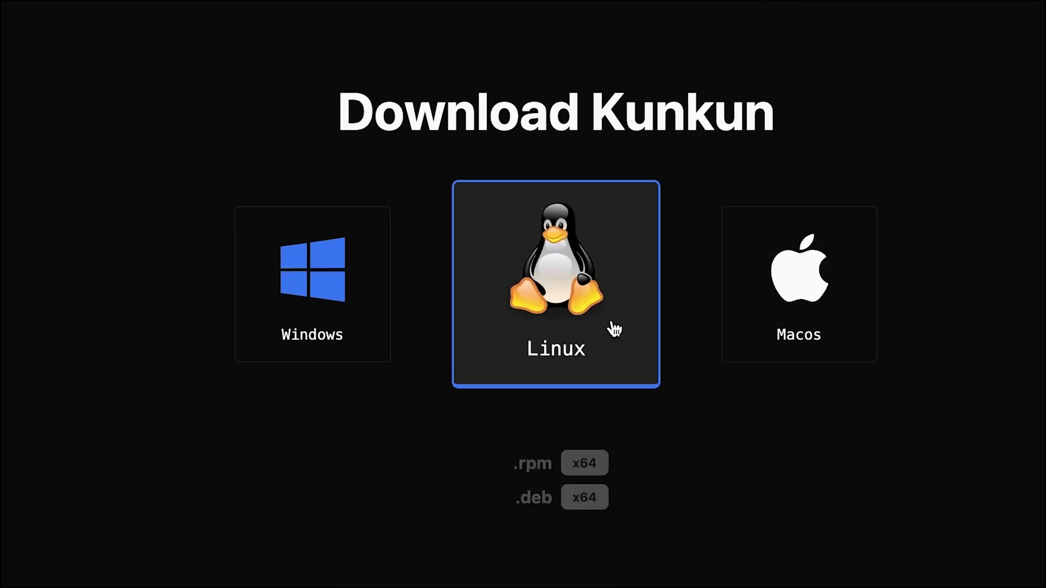